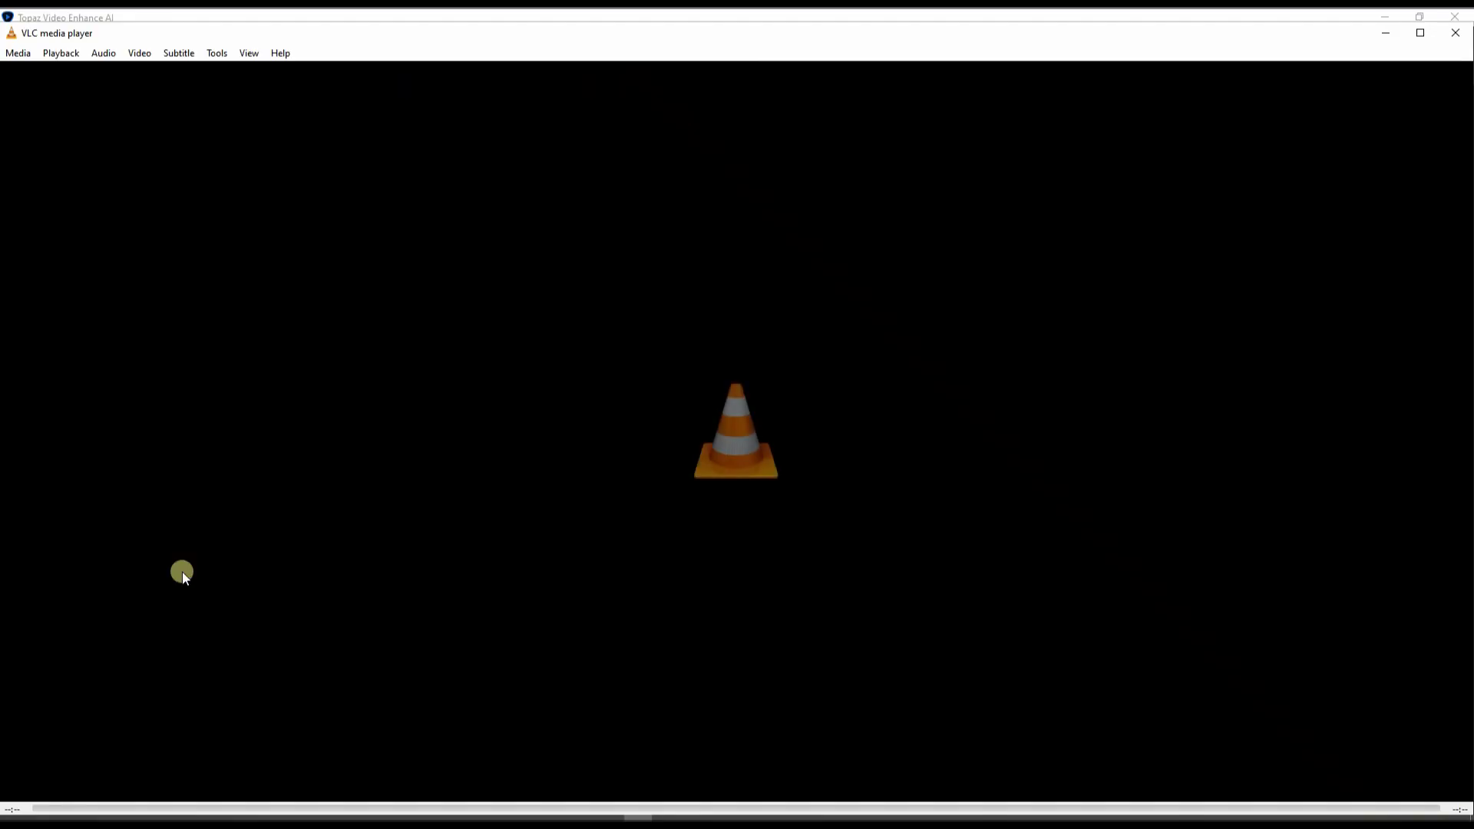
# Step: Close the empty media player and play 5.mov from the VIDEO ENGENCER AI folder
pyautogui.click(1468, 33)
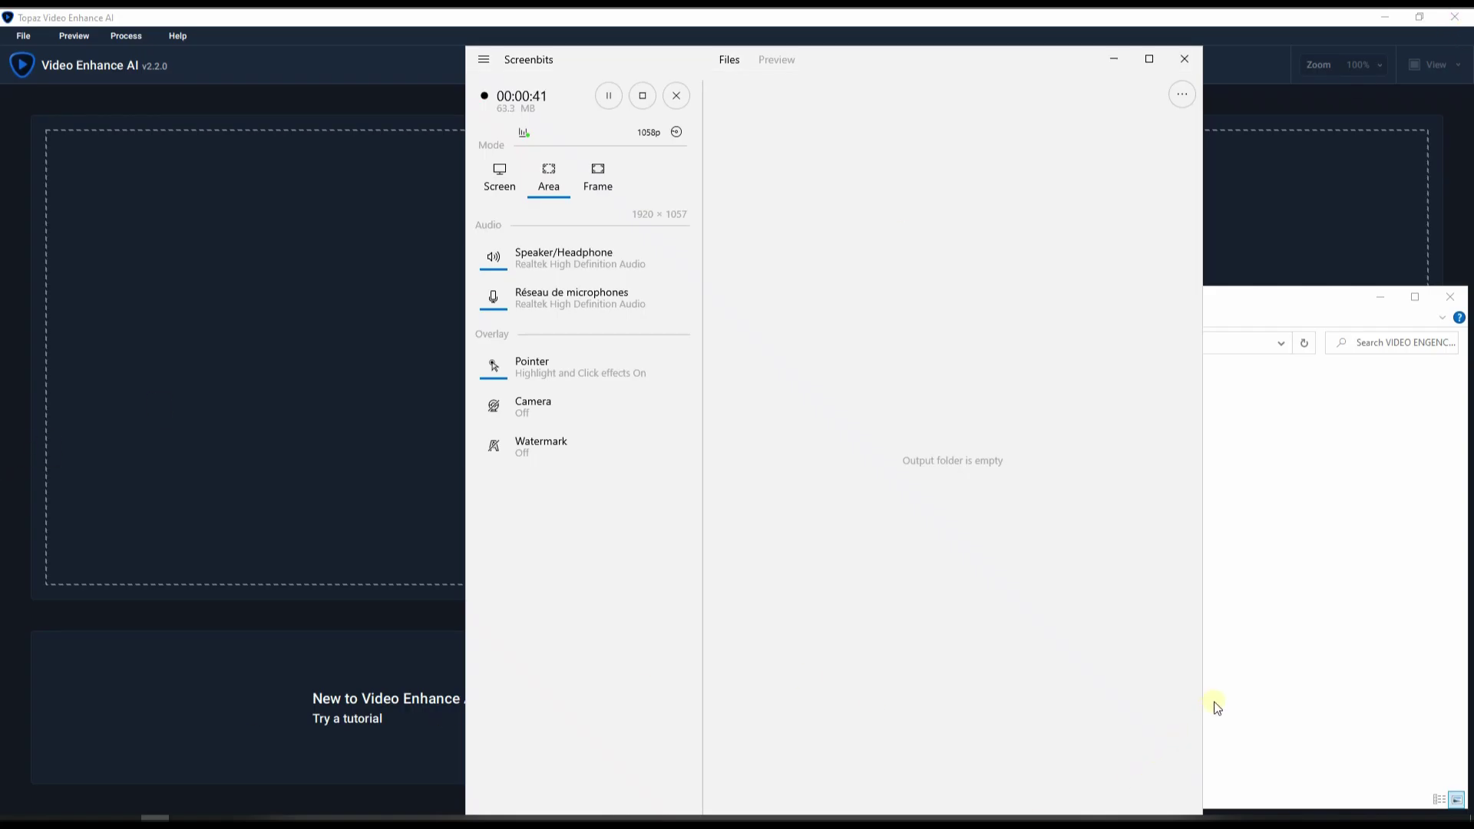
pyautogui.click(1291, 702)
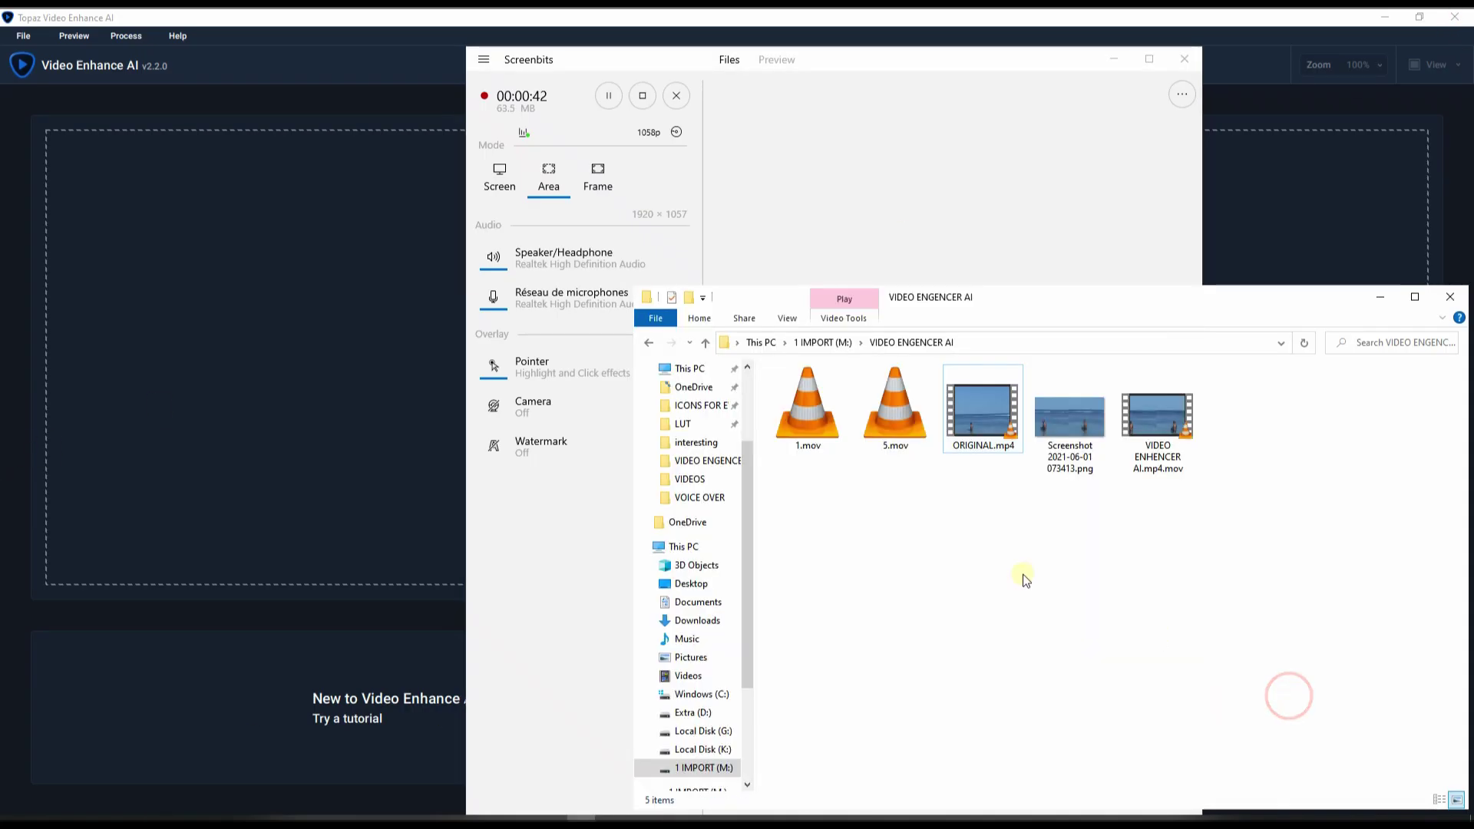
pyautogui.click(890, 426)
pyautogui.doubleClick(890, 426)
pyautogui.doubleClick(890, 426)
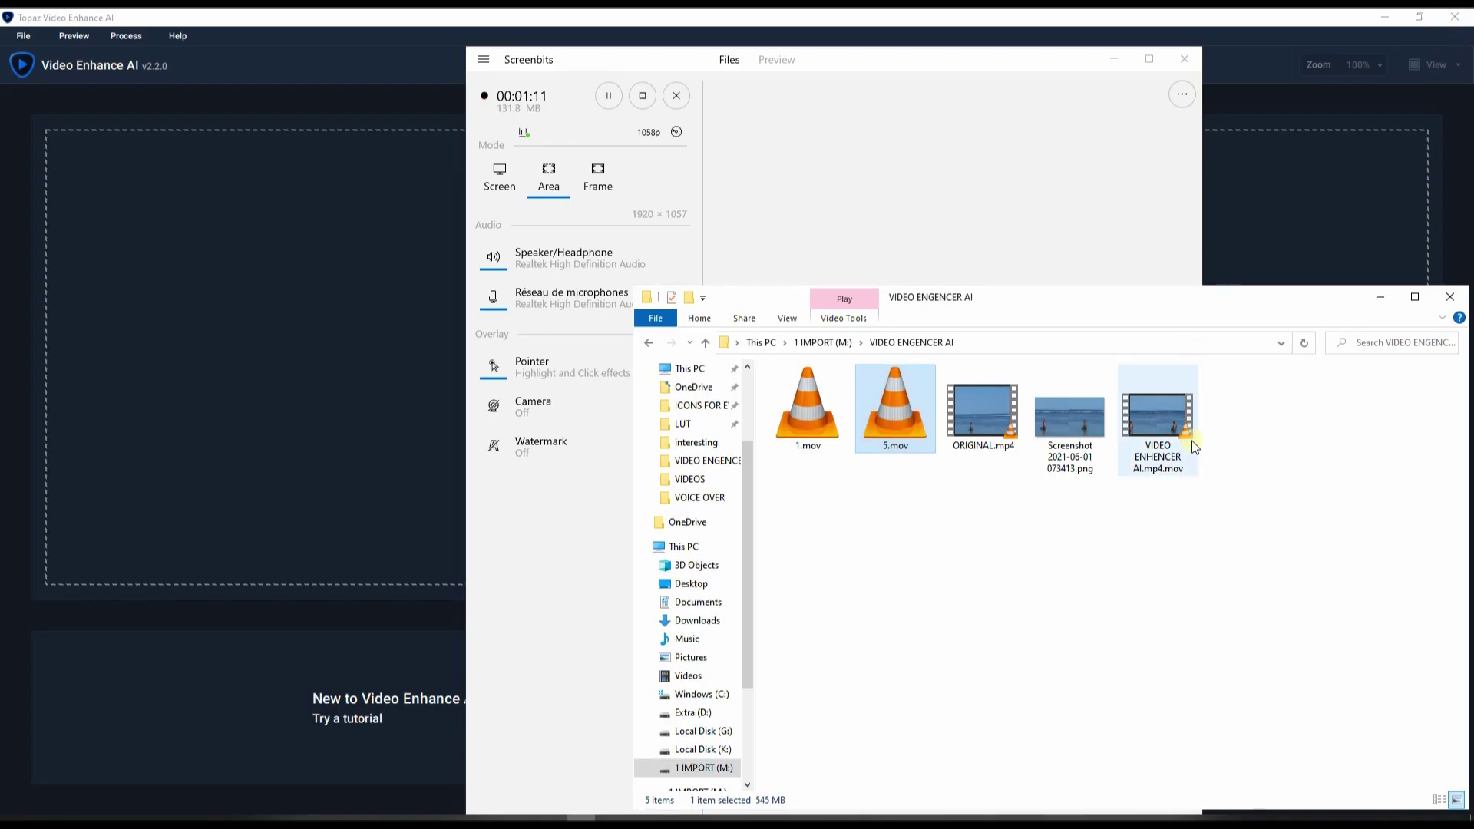
# Step: Play VIDEO ENHENCER AI.mp4.mov from the same folder, close the player and return to Topaz Video Enhance AI
pyautogui.doubleClick(1159, 429)
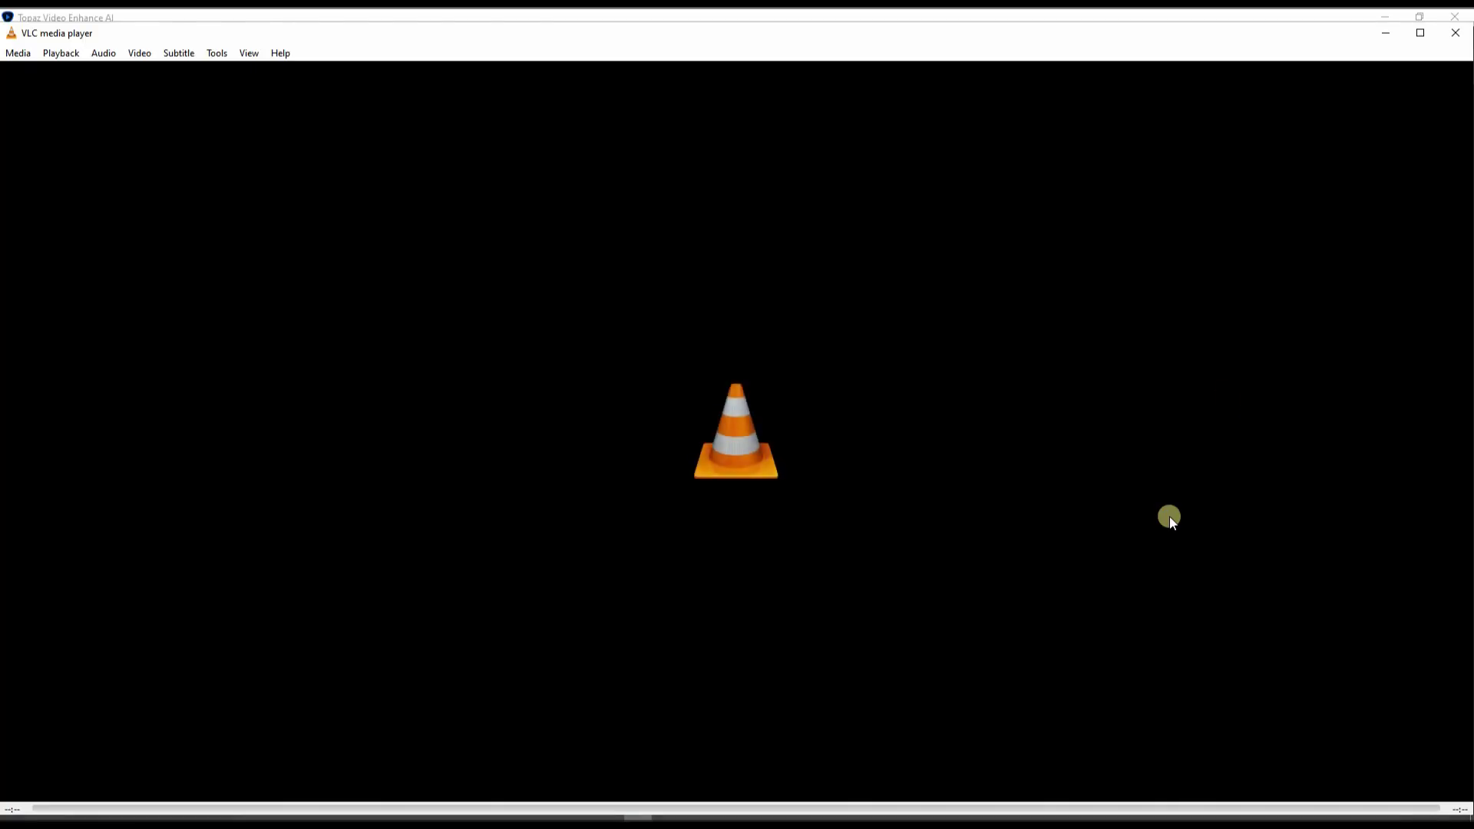
pyautogui.click(1455, 33)
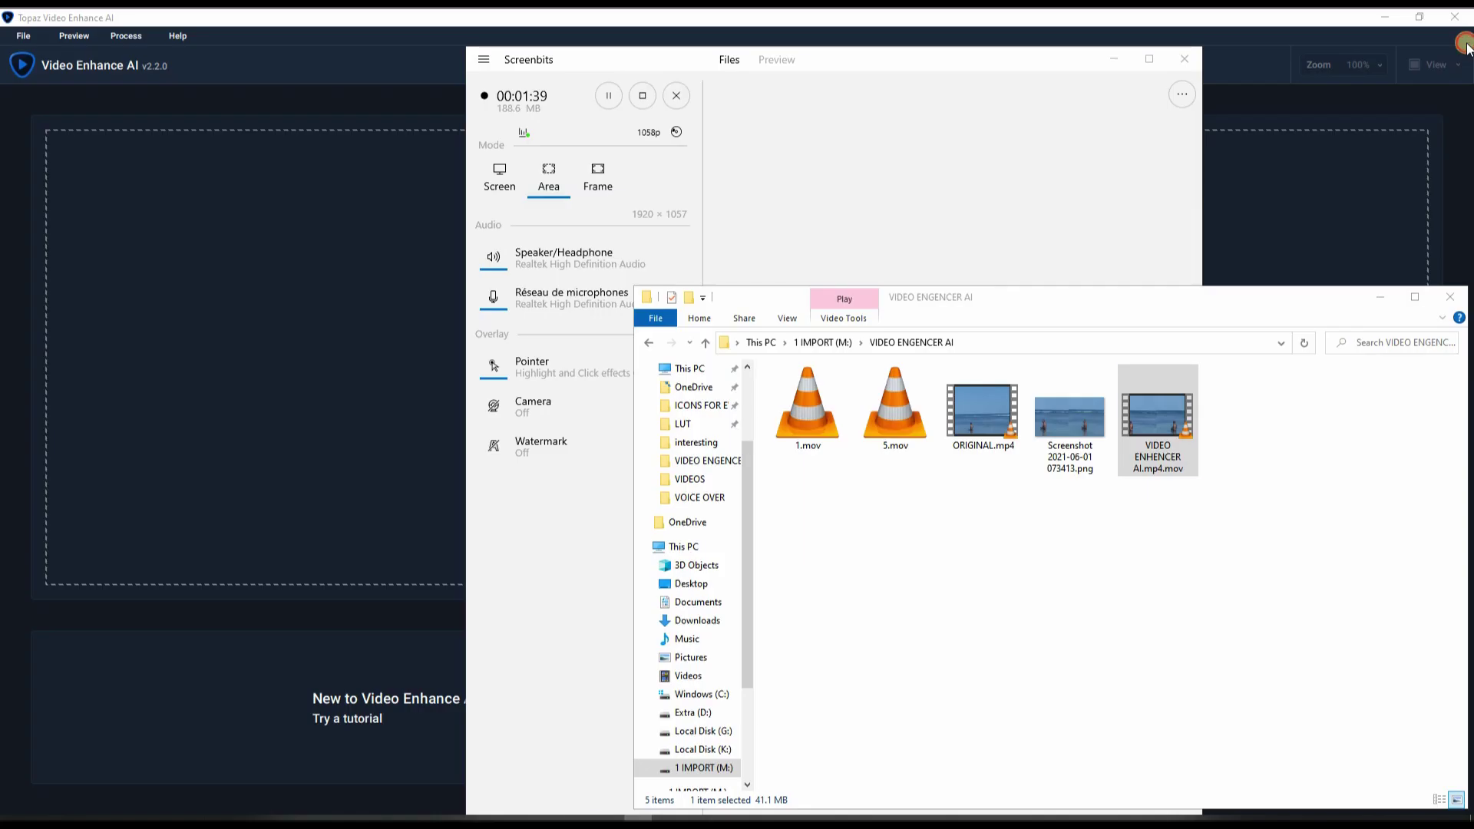
pyautogui.click(306, 18)
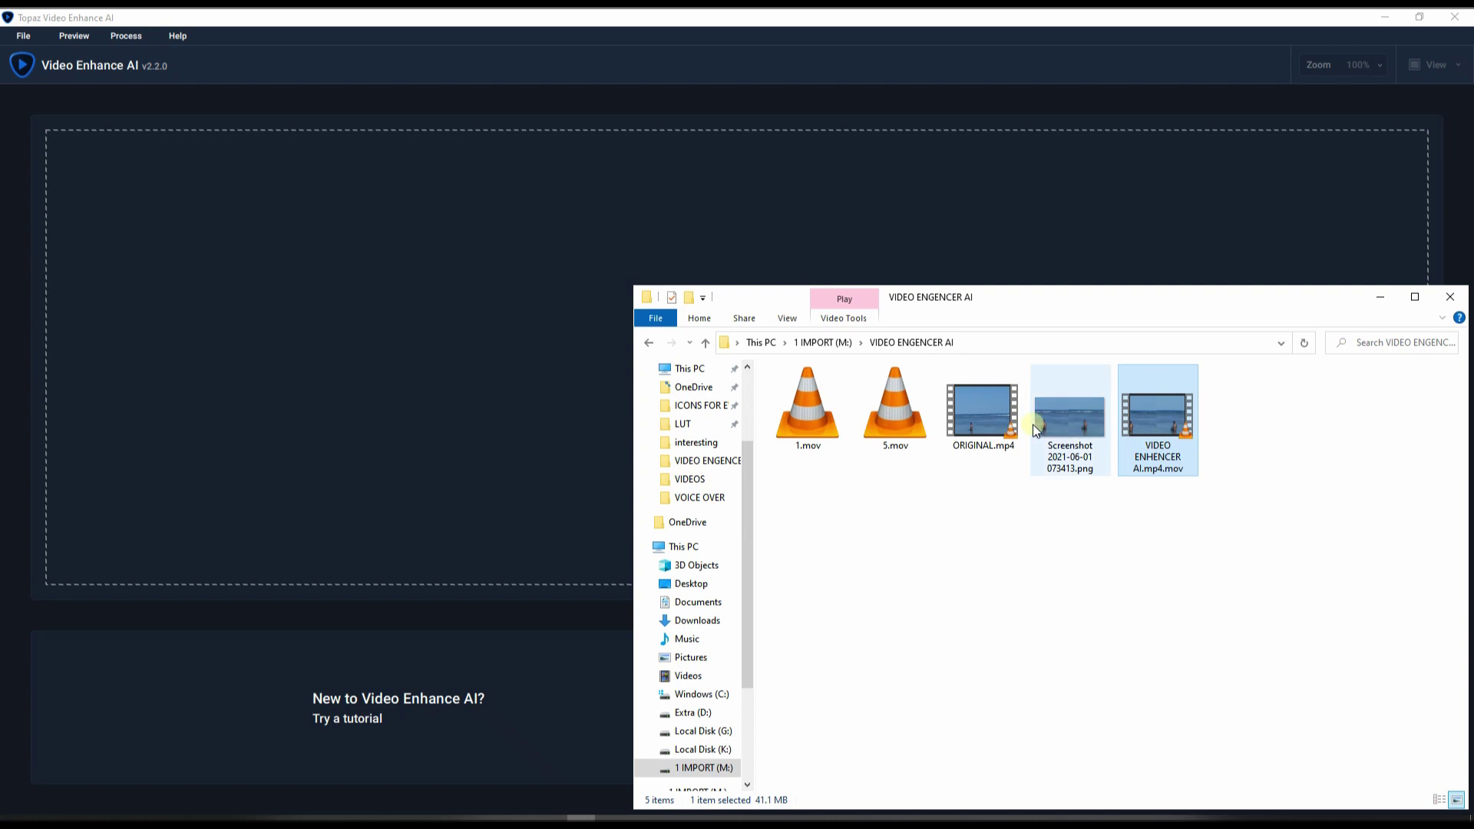
# Step: Play 5.mov again for comparison, close the player and bring Topaz Video Enhance AI to the front
pyautogui.doubleClick(908, 404)
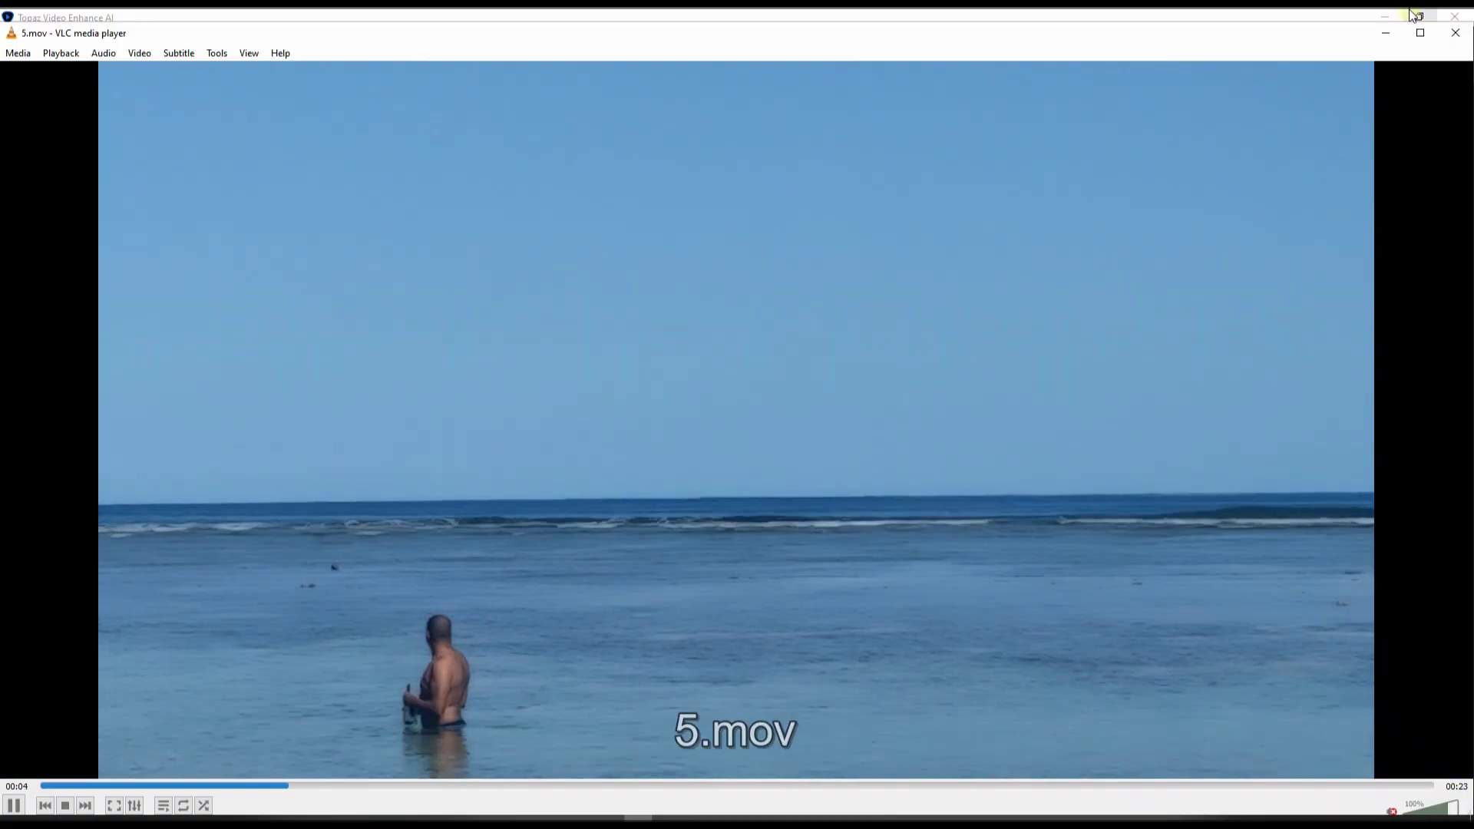
pyautogui.click(1454, 33)
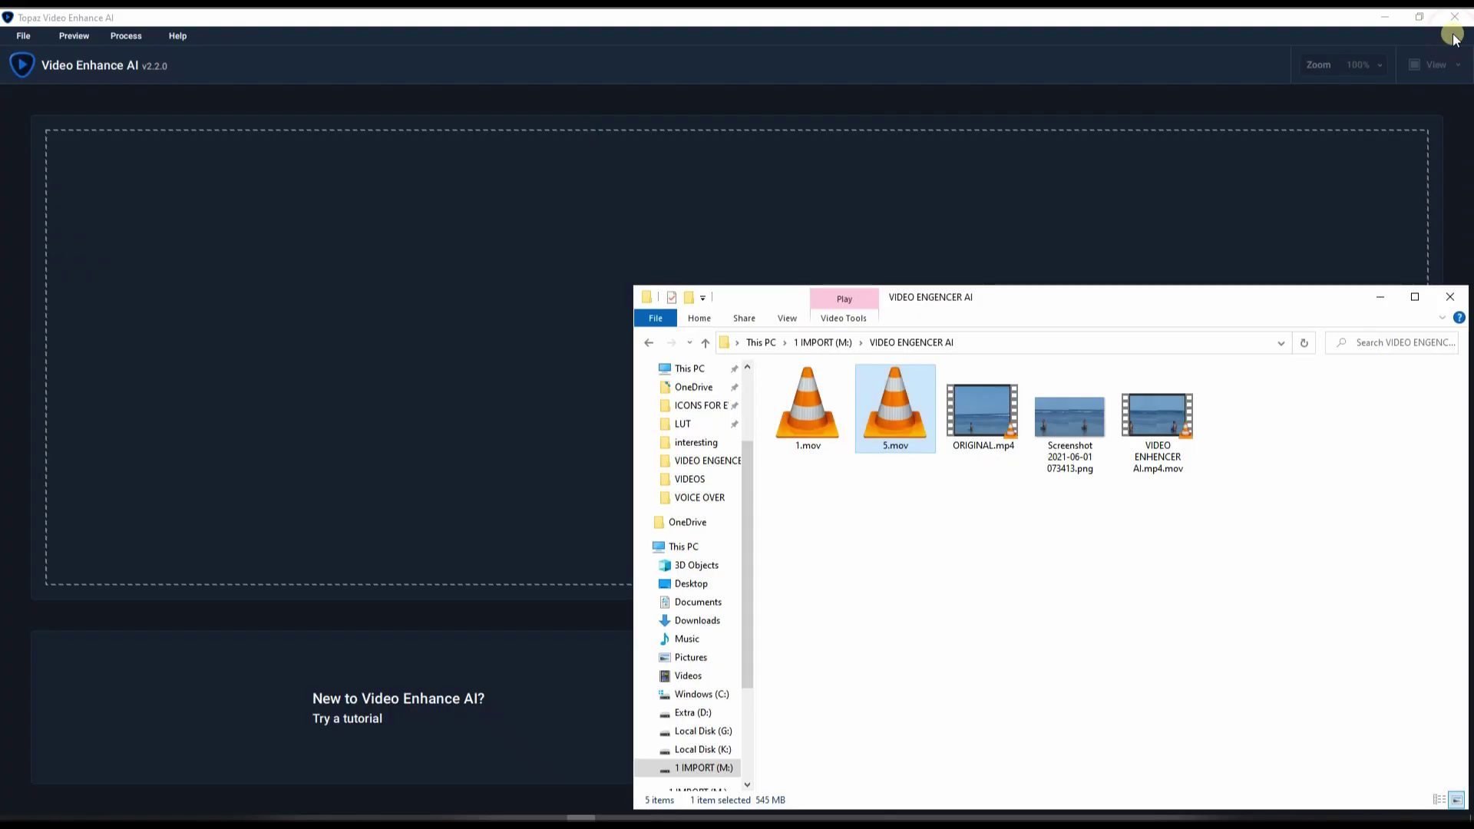
pyautogui.click(962, 49)
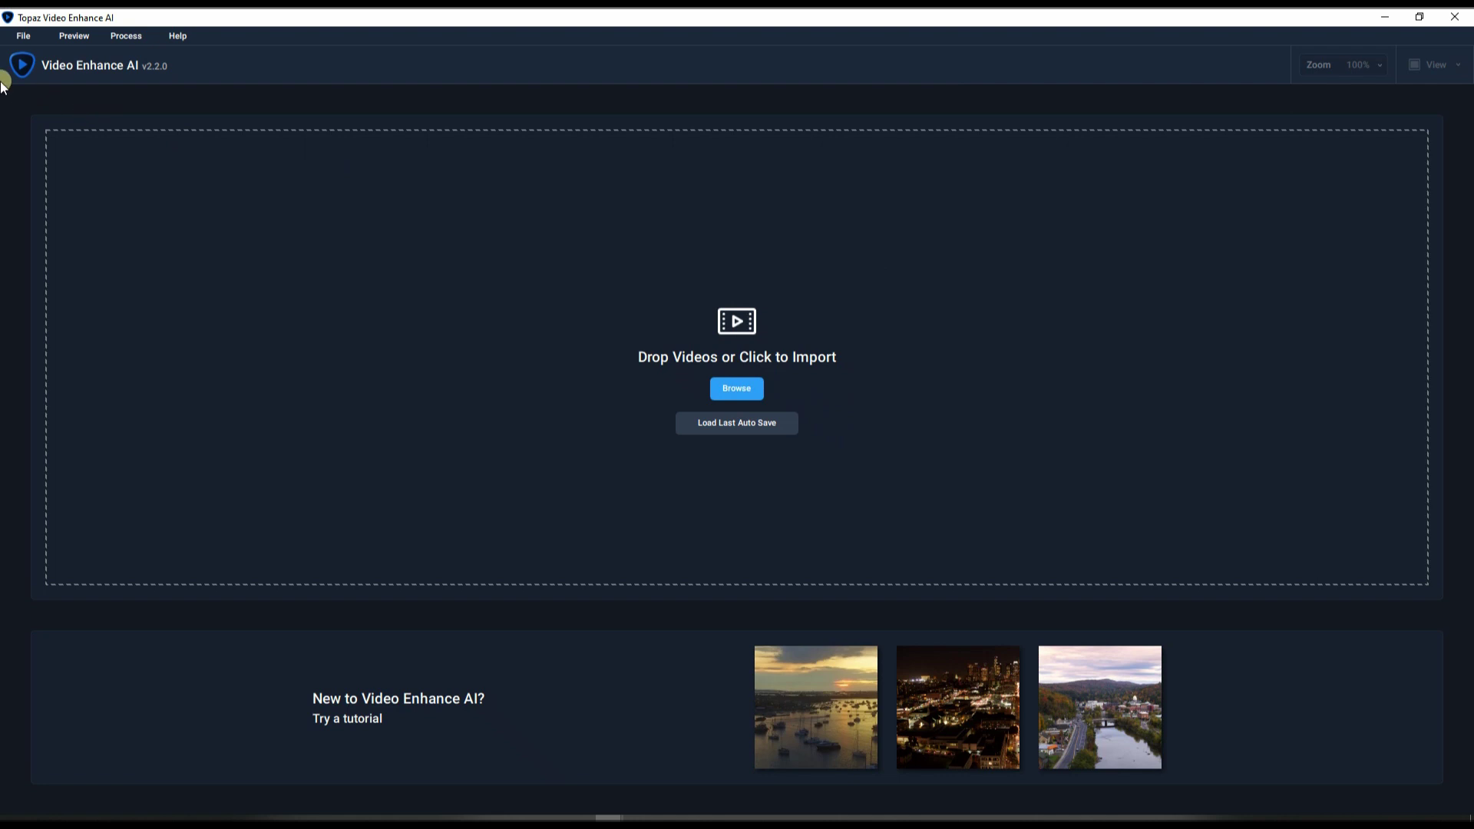
# Step: Review the processing, save and customization options in the preferences, leaving them as they are
pyautogui.click(21, 38)
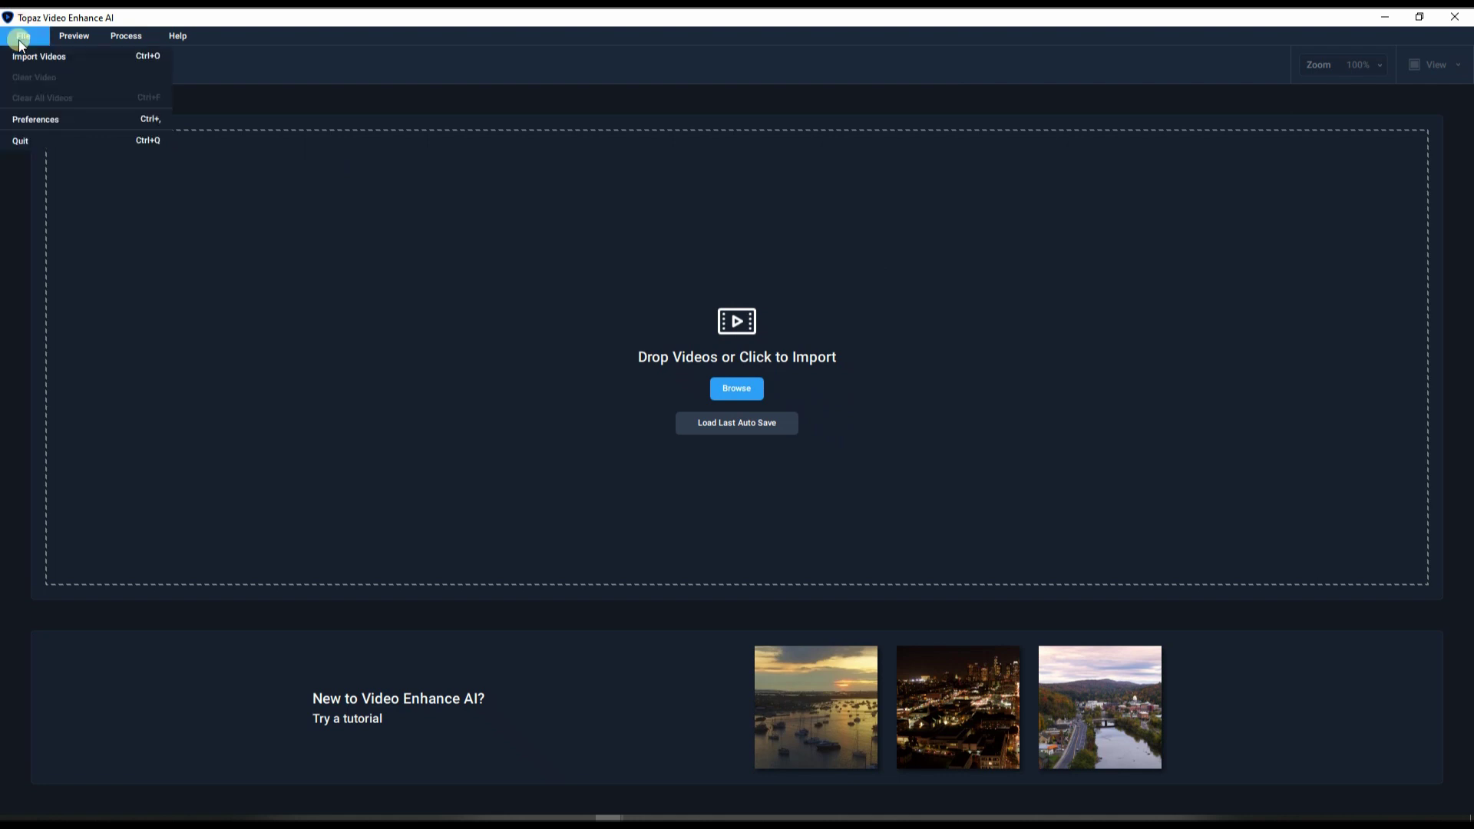
pyautogui.click(26, 121)
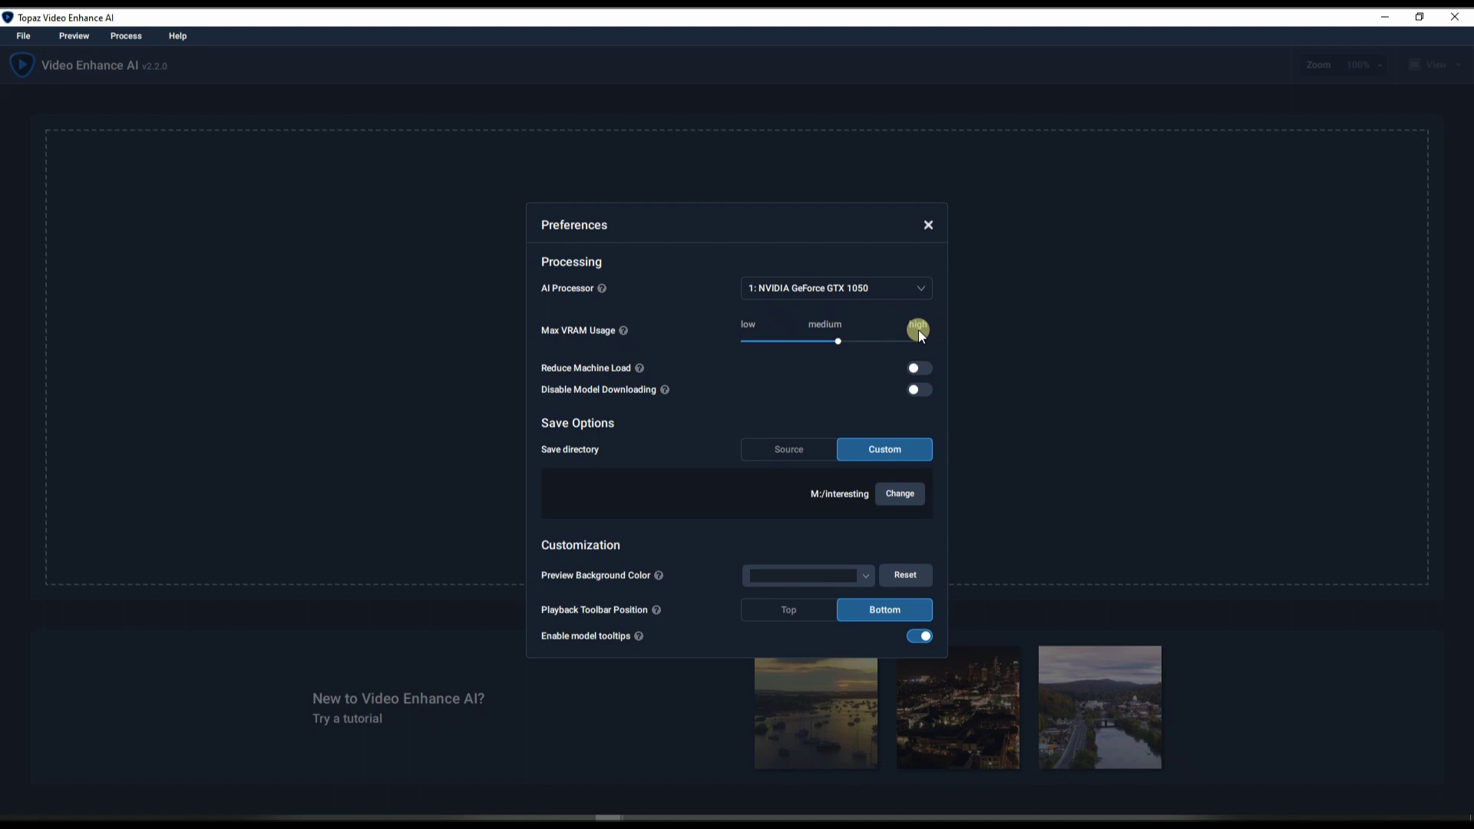
pyautogui.click(926, 223)
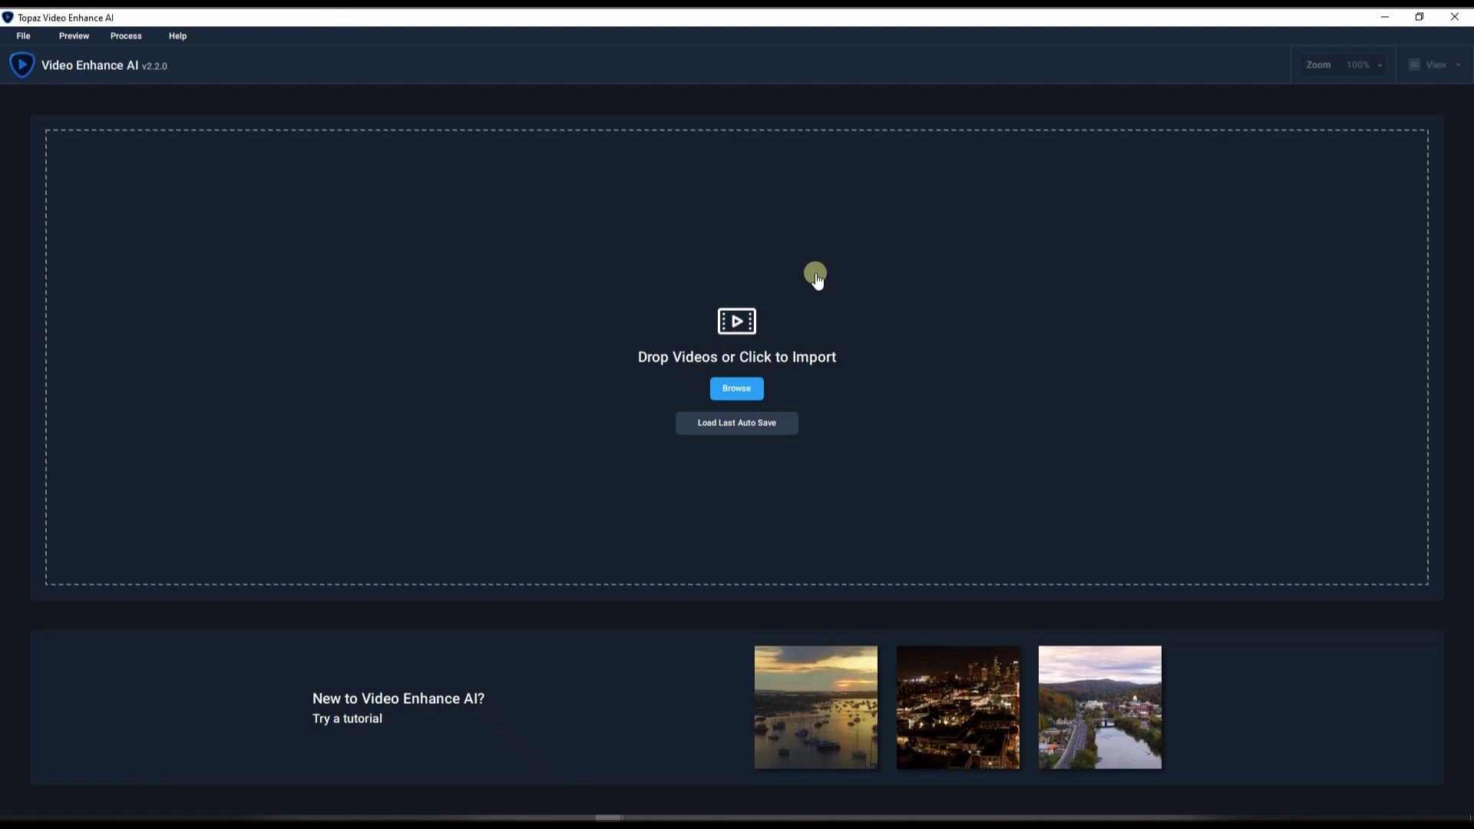
pyautogui.click(67, 37)
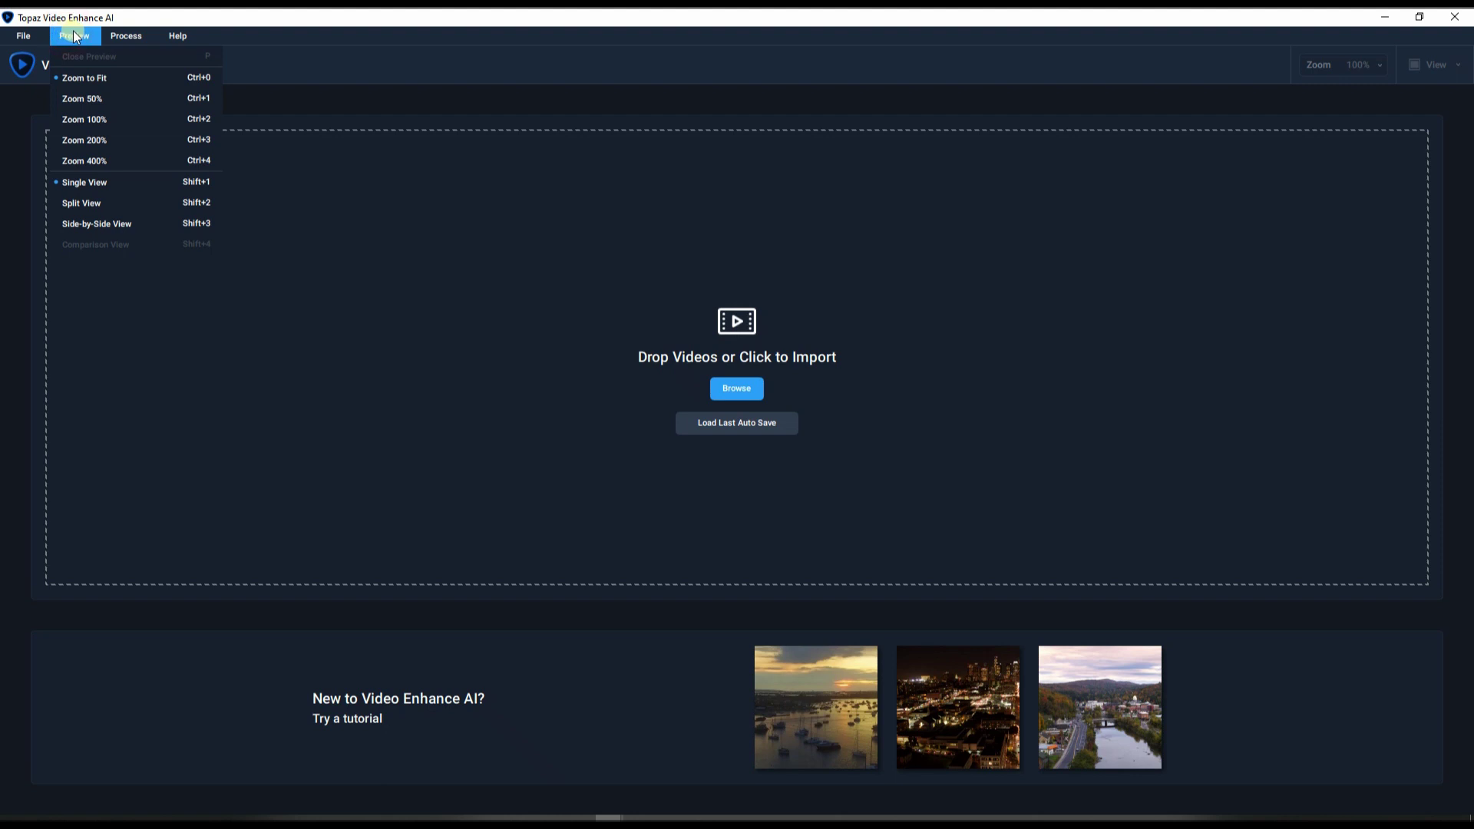
pyautogui.moveTo(121, 39)
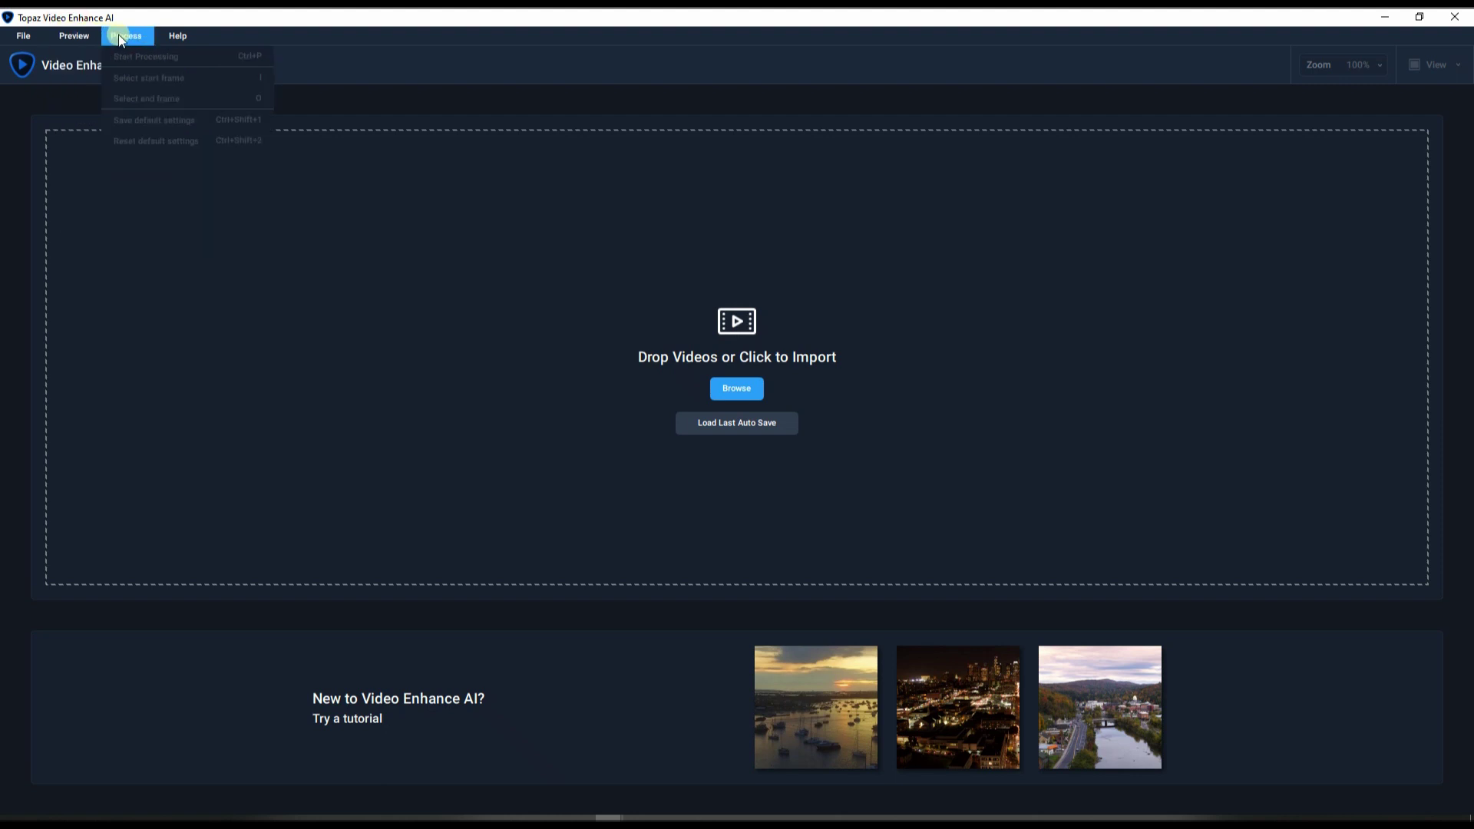
pyautogui.moveTo(172, 41)
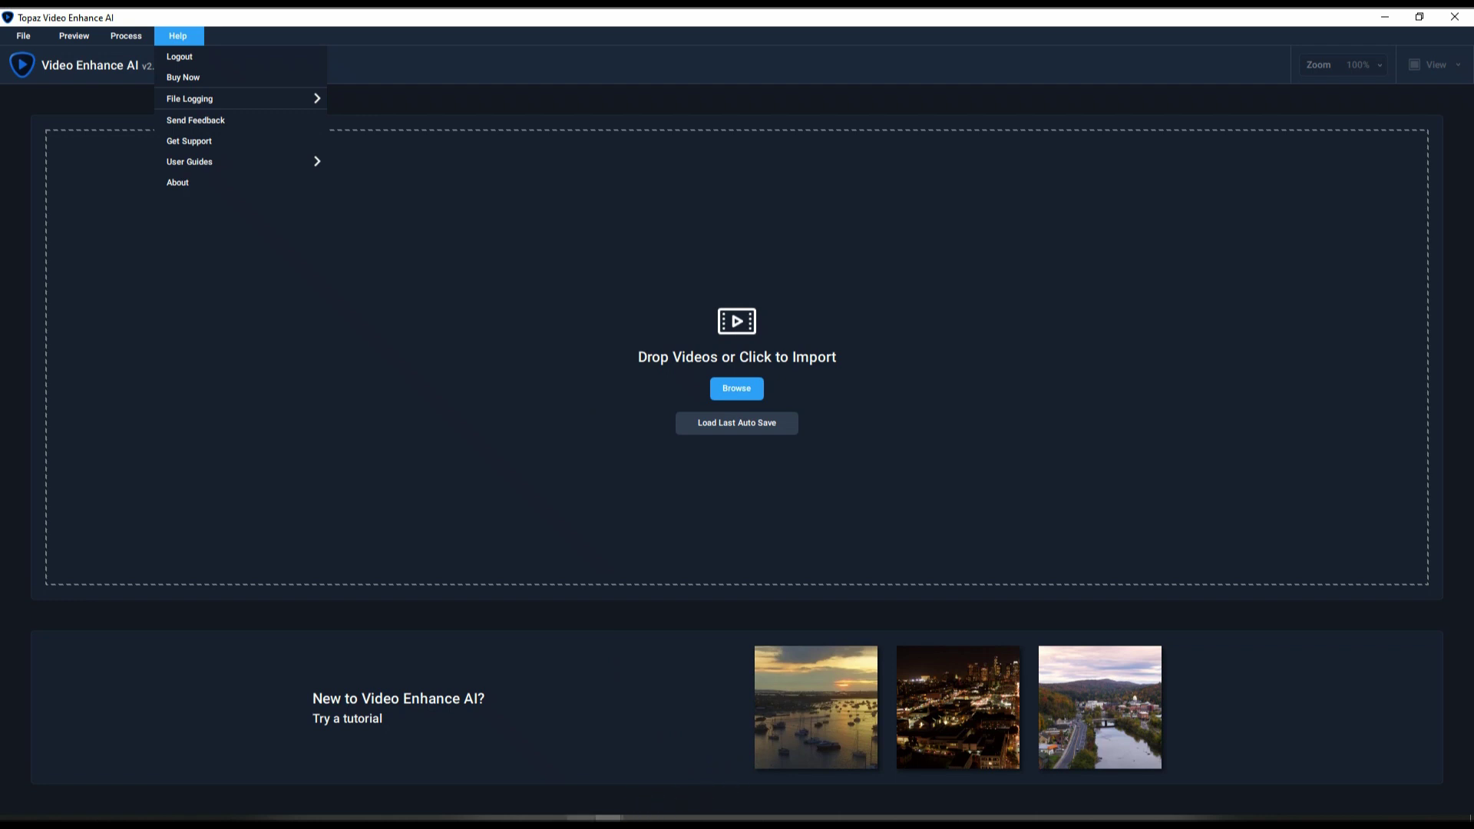
pyautogui.click(581, 771)
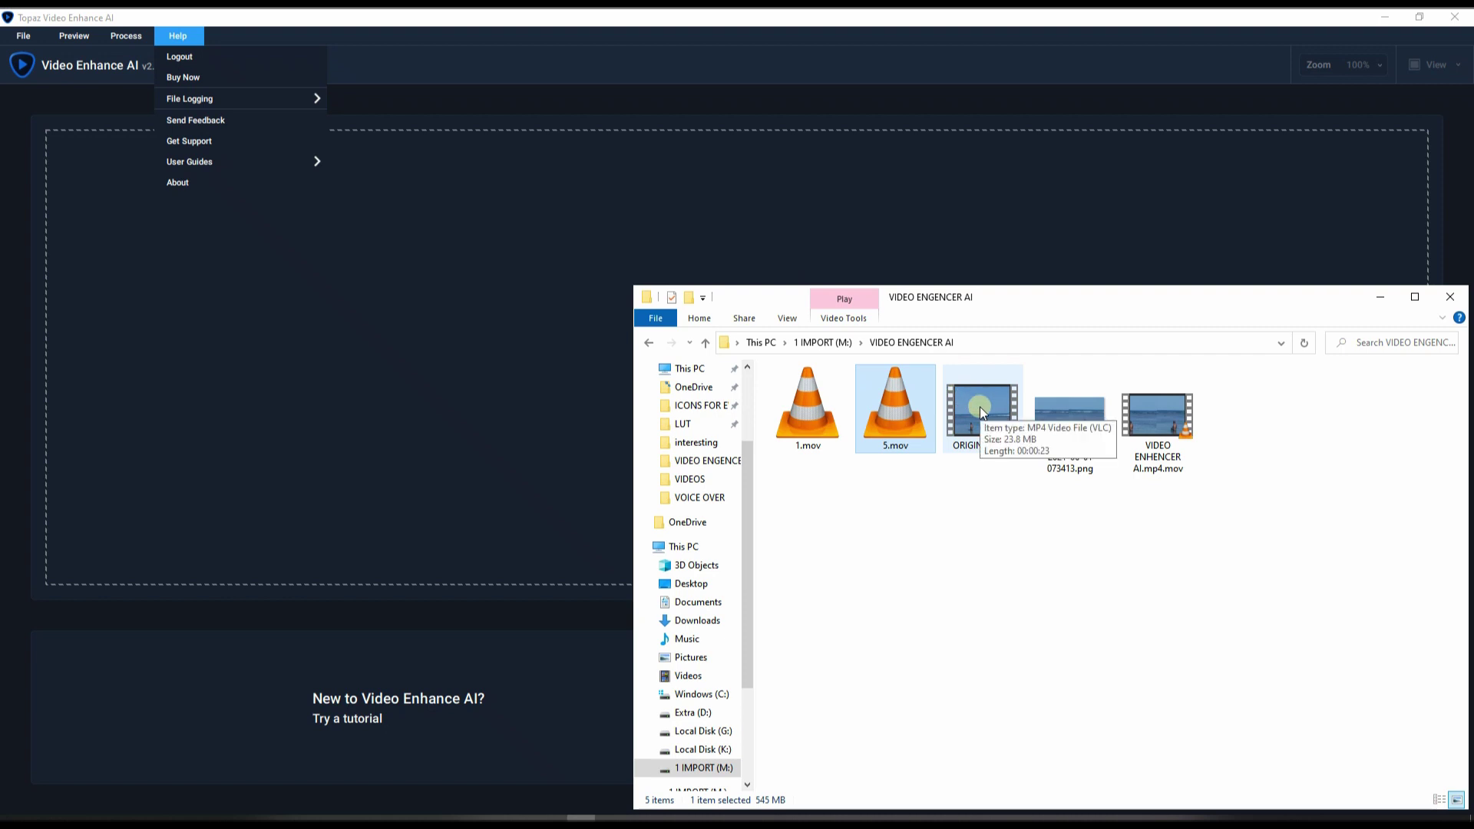
pyautogui.click(884, 15)
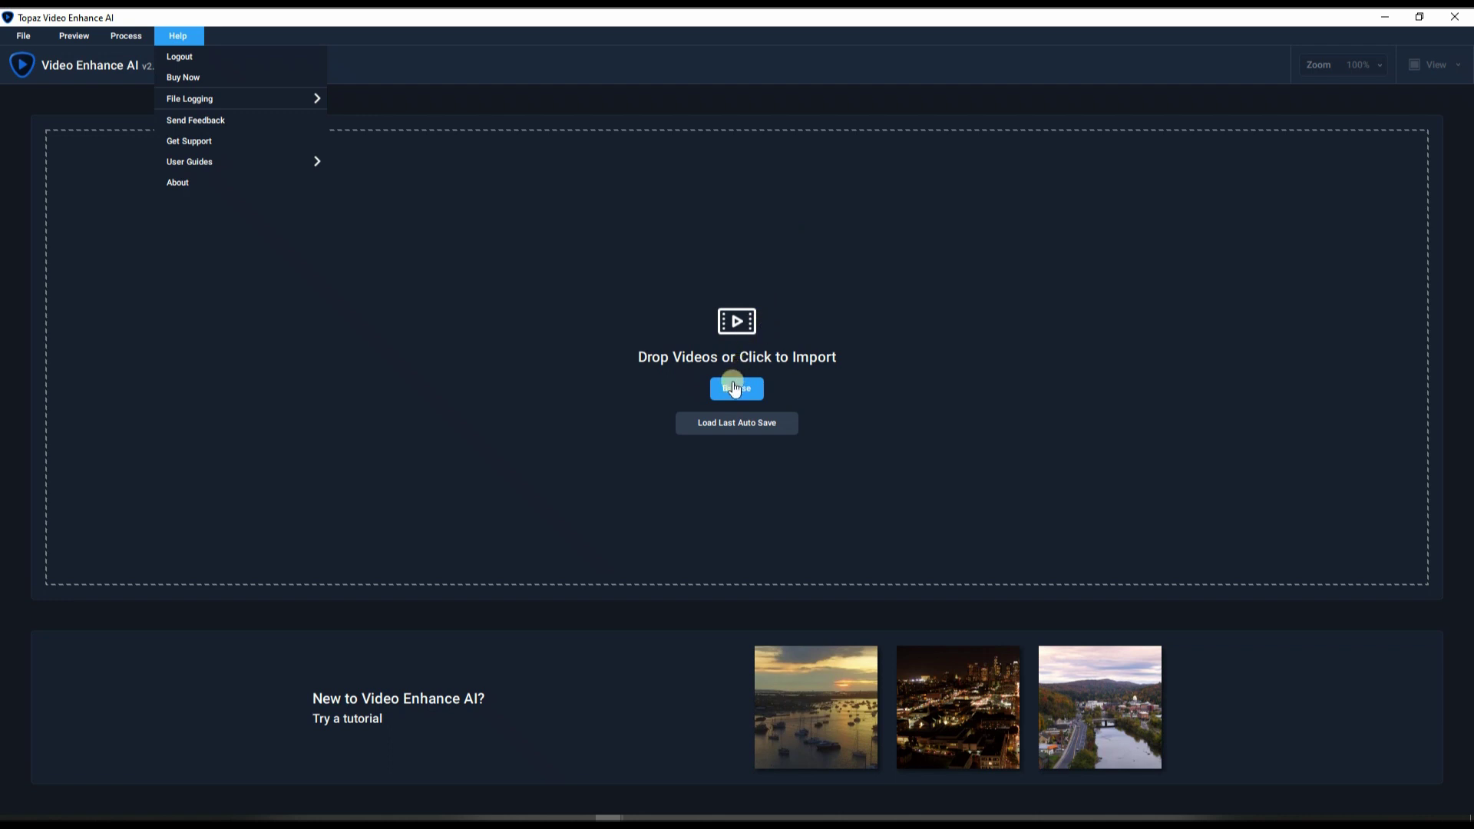
# Step: Close the duplicate Video Enhance AI window and import ORIGINAL.mp4 from the VIDEO ENGENCER AI folder into the remaining one
pyautogui.click(608, 820)
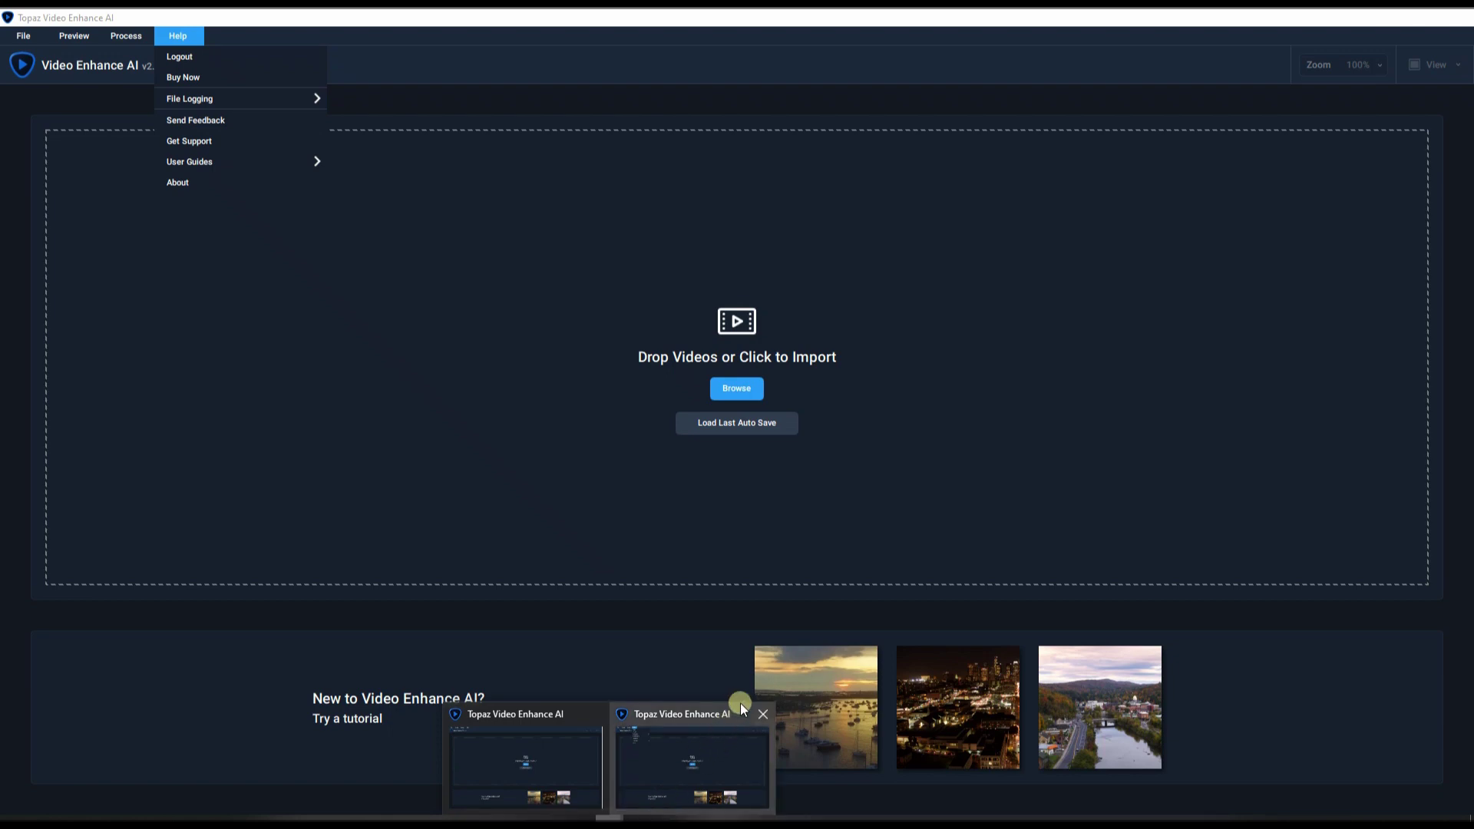
pyautogui.click(762, 714)
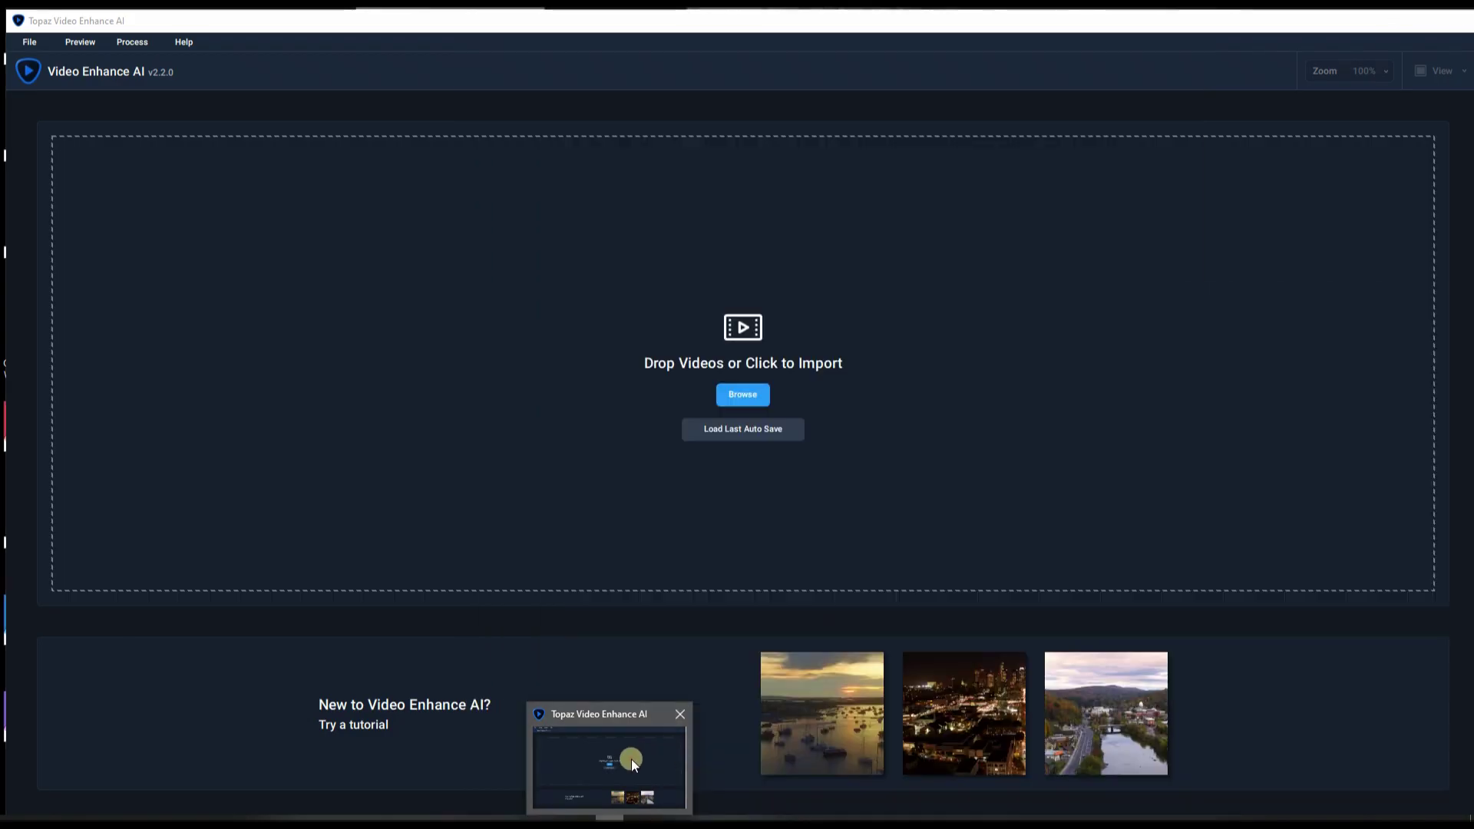
pyautogui.click(631, 758)
pyautogui.click(581, 818)
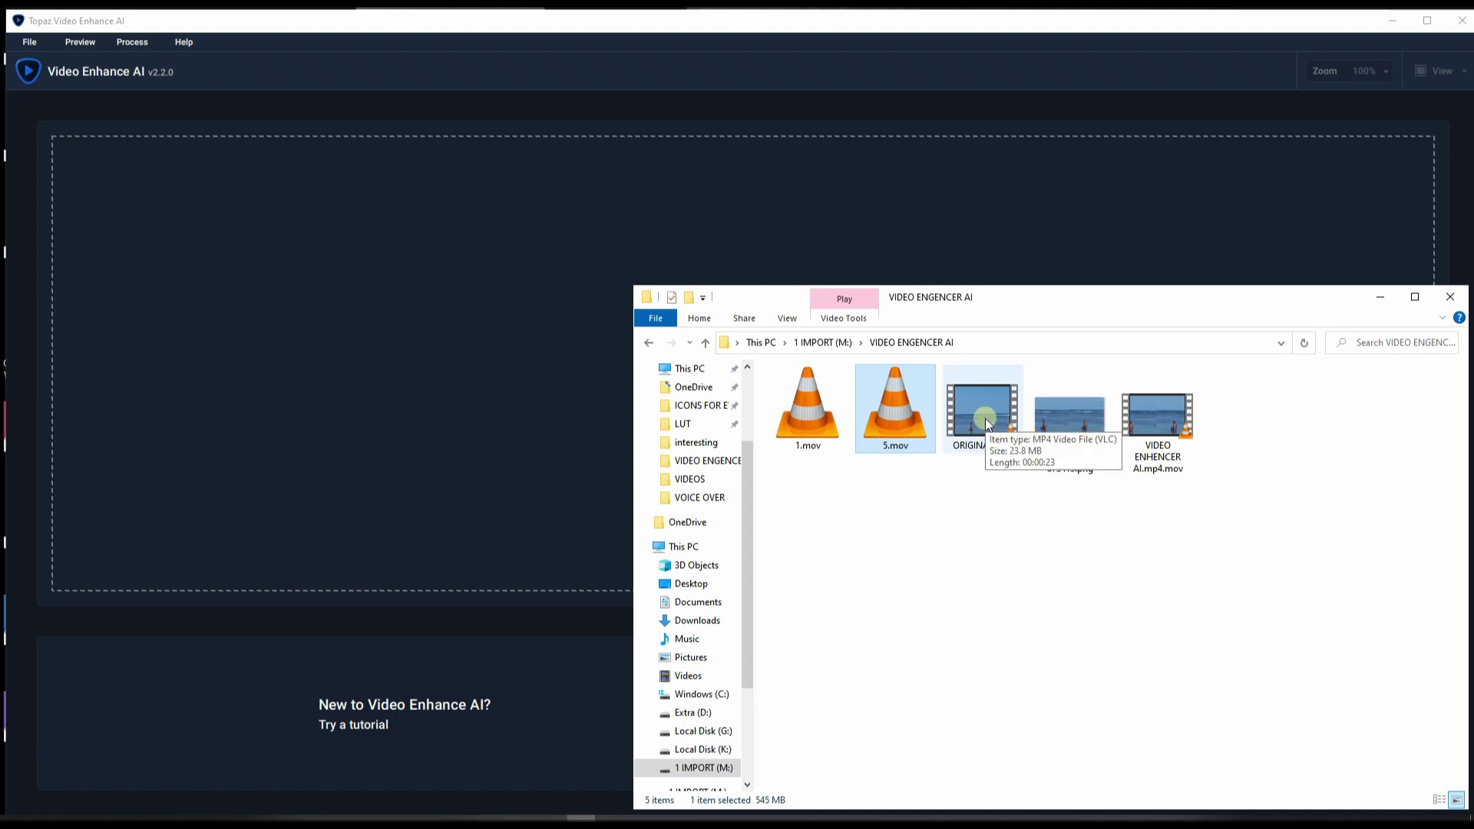
pyautogui.moveTo(984, 418); pyautogui.dragTo(576, 392)
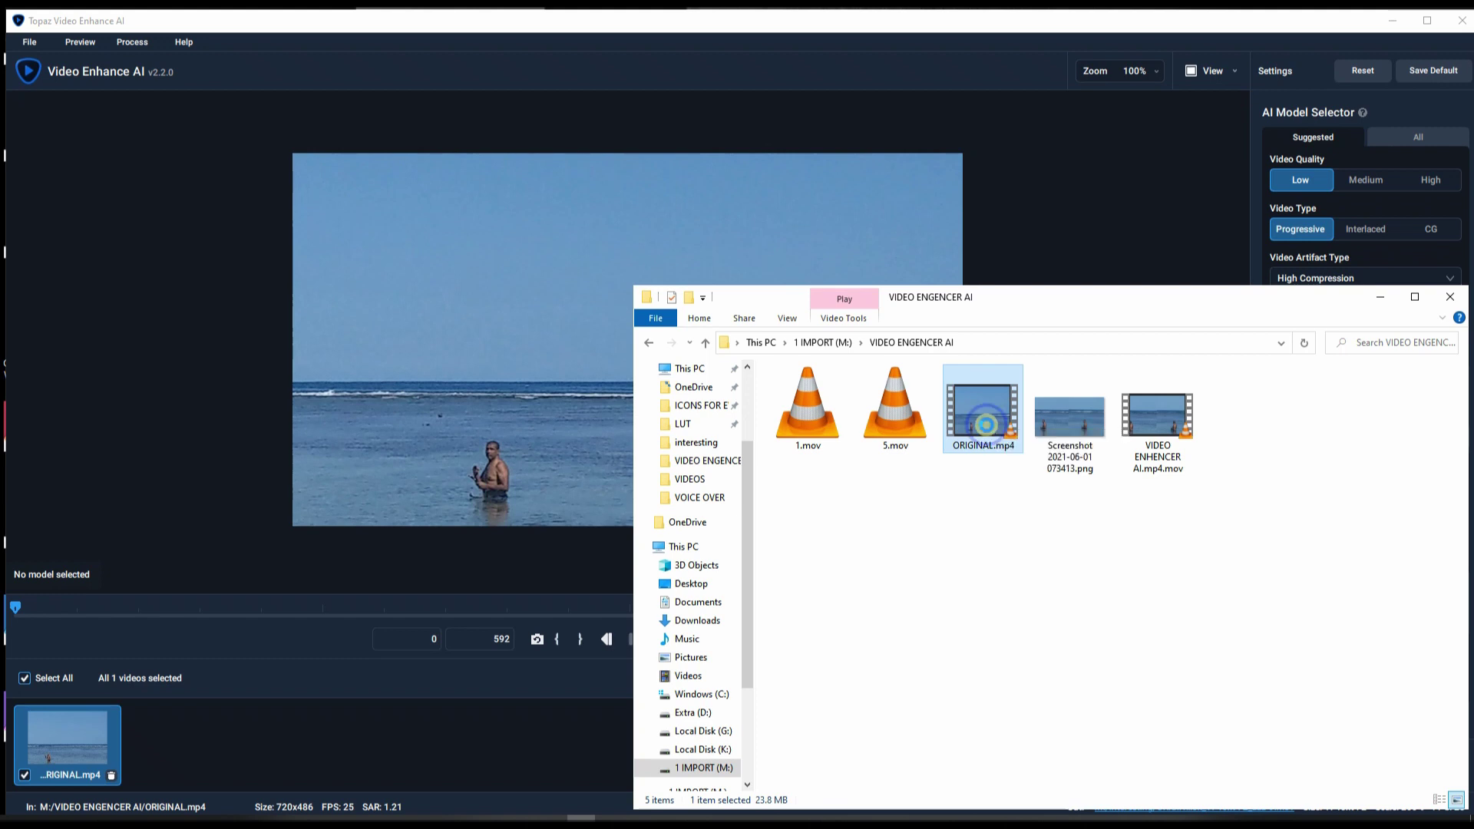
# Step: Examine the format, bit rate and frame size of ORIGINAL.mp4 in MediaInfo, then close it
pyautogui.rightClick(987, 425)
pyautogui.click(869, 485)
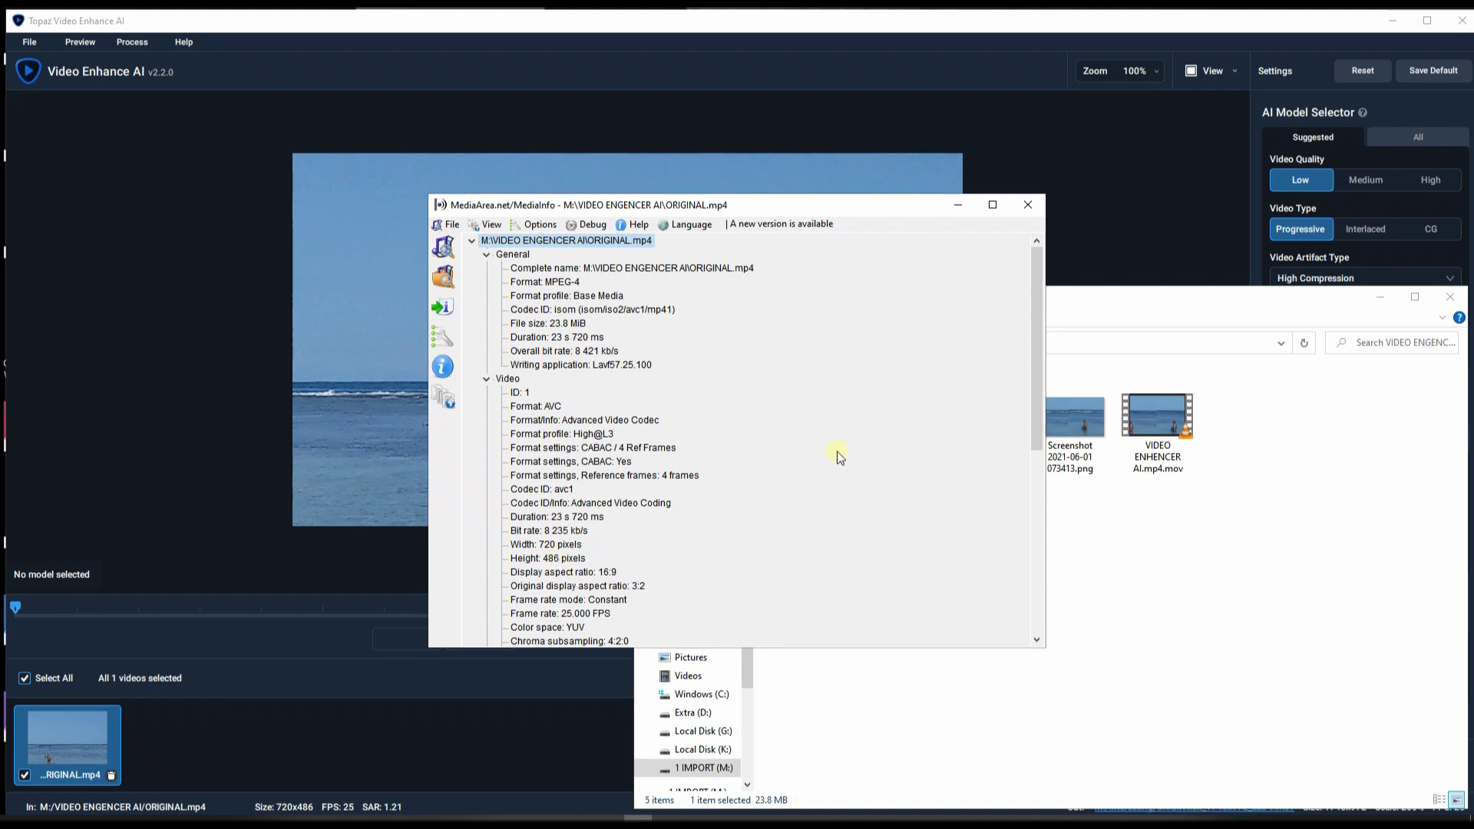
pyautogui.click(1027, 204)
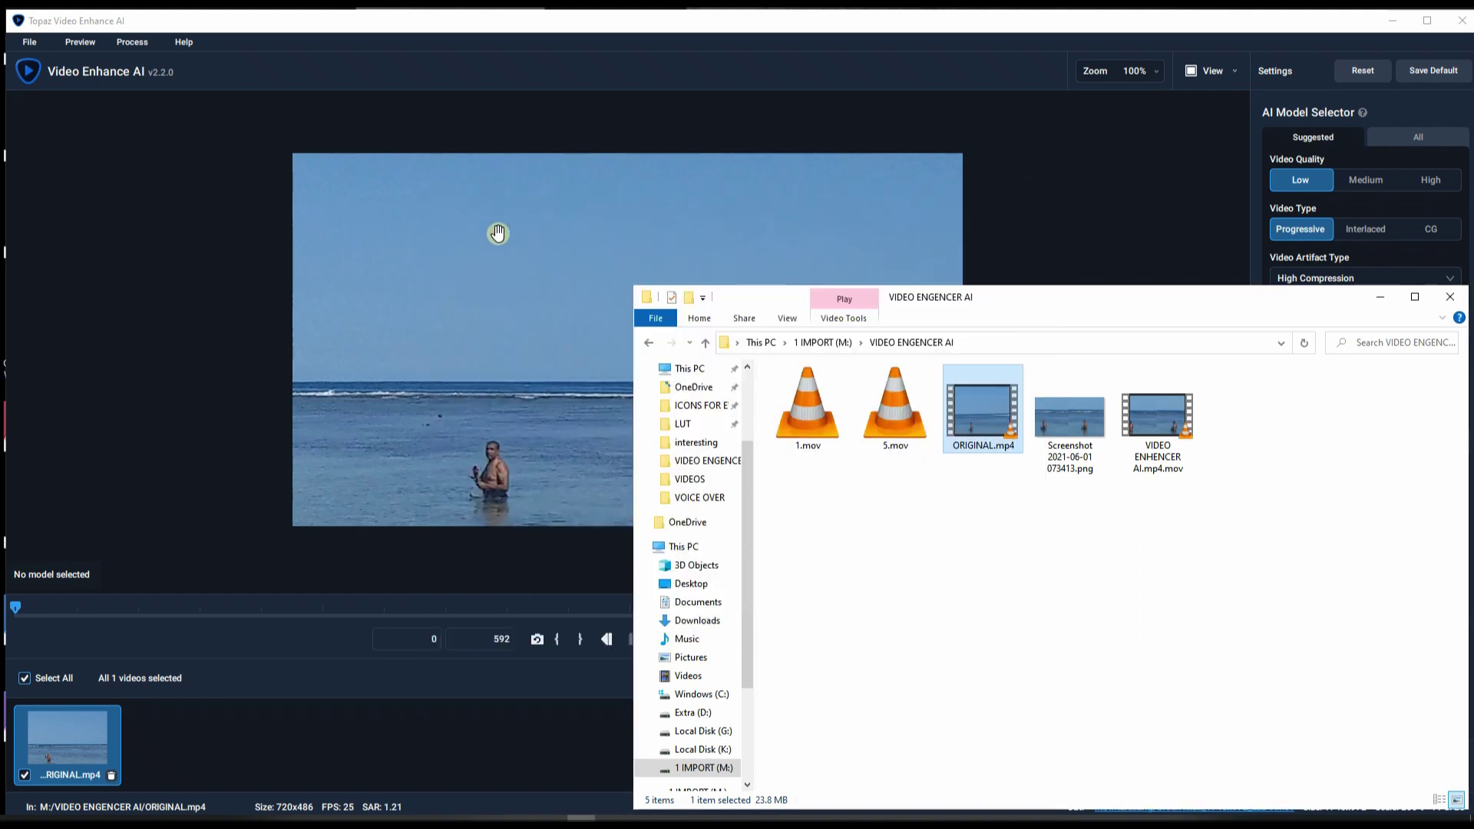
# Step: Maximize the Video Enhance AI window and set the output size to HD (1920x1080)
pyautogui.click(176, 290)
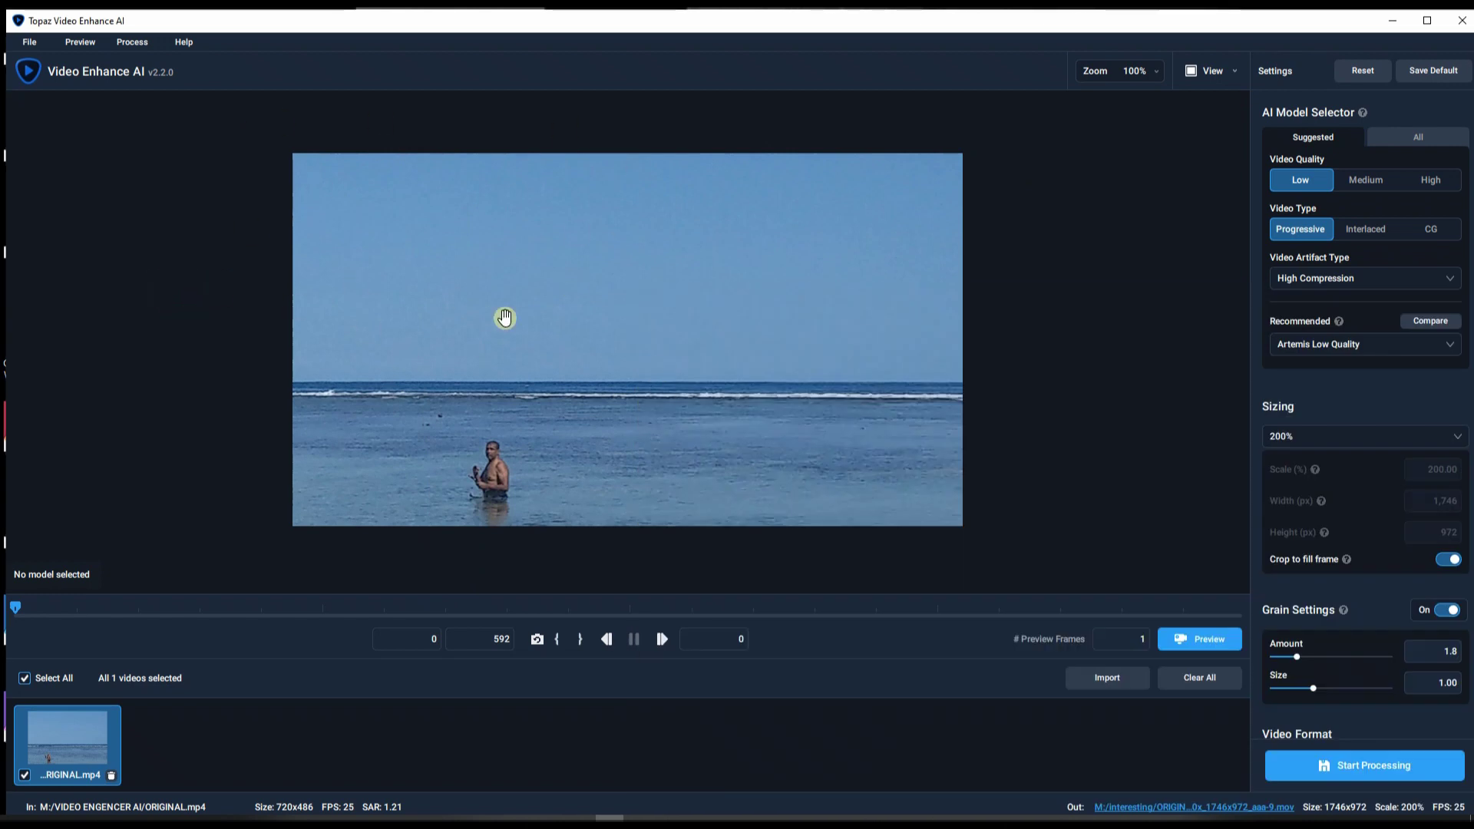
pyautogui.click(1434, 21)
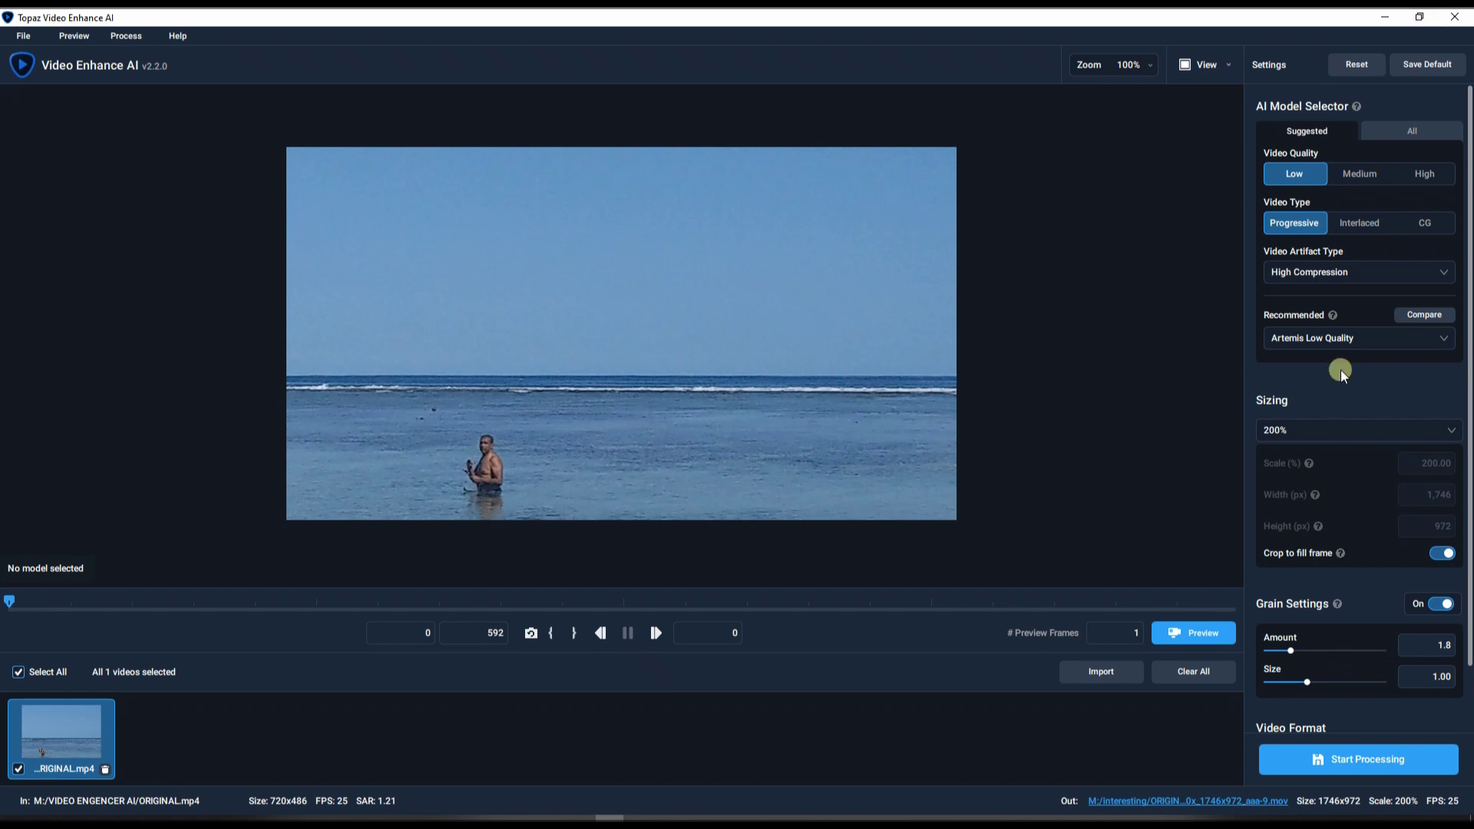
pyautogui.click(626, 389)
pyautogui.click(1287, 434)
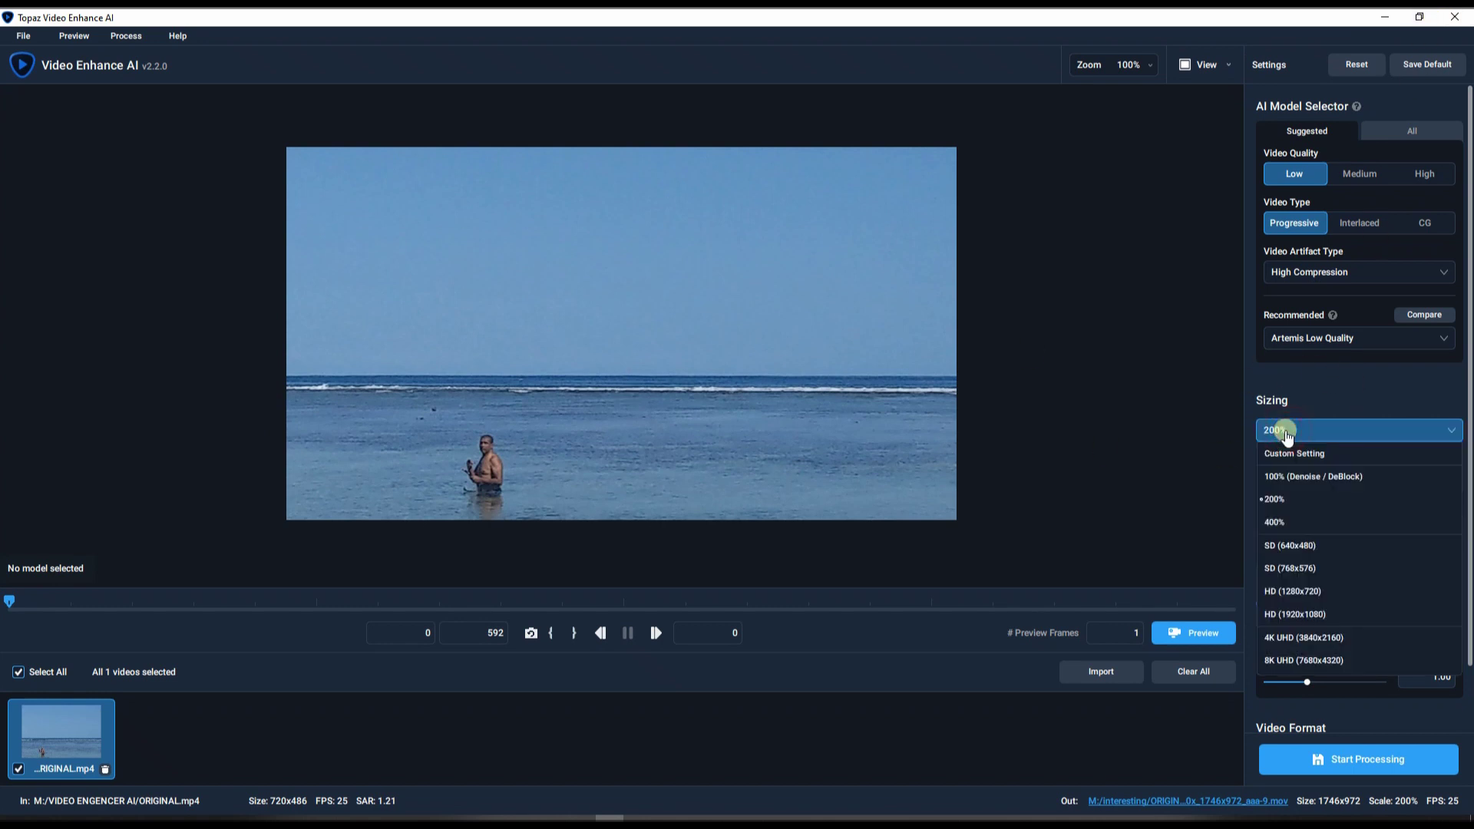
pyautogui.click(1275, 500)
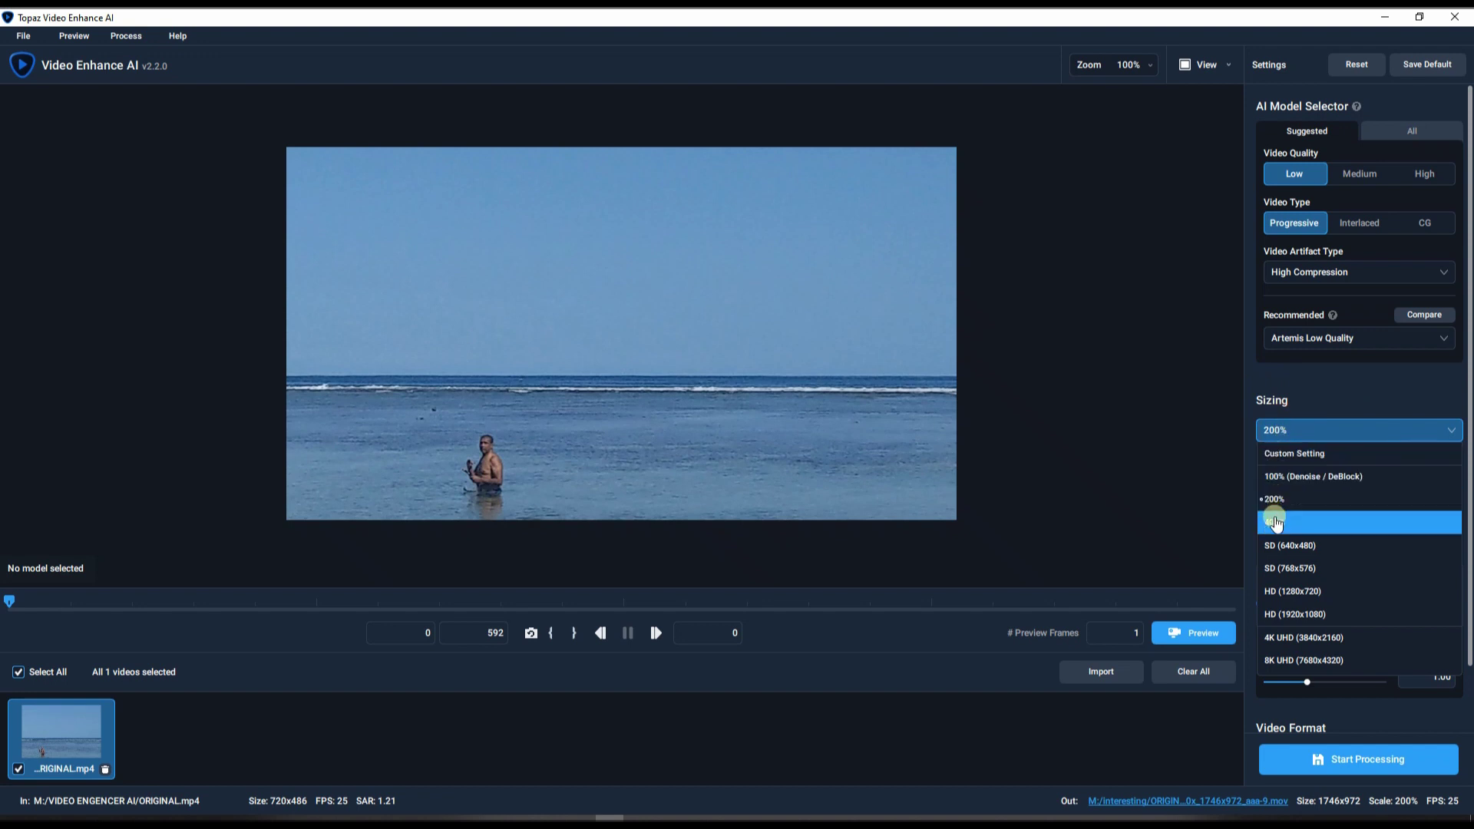
pyautogui.click(1298, 614)
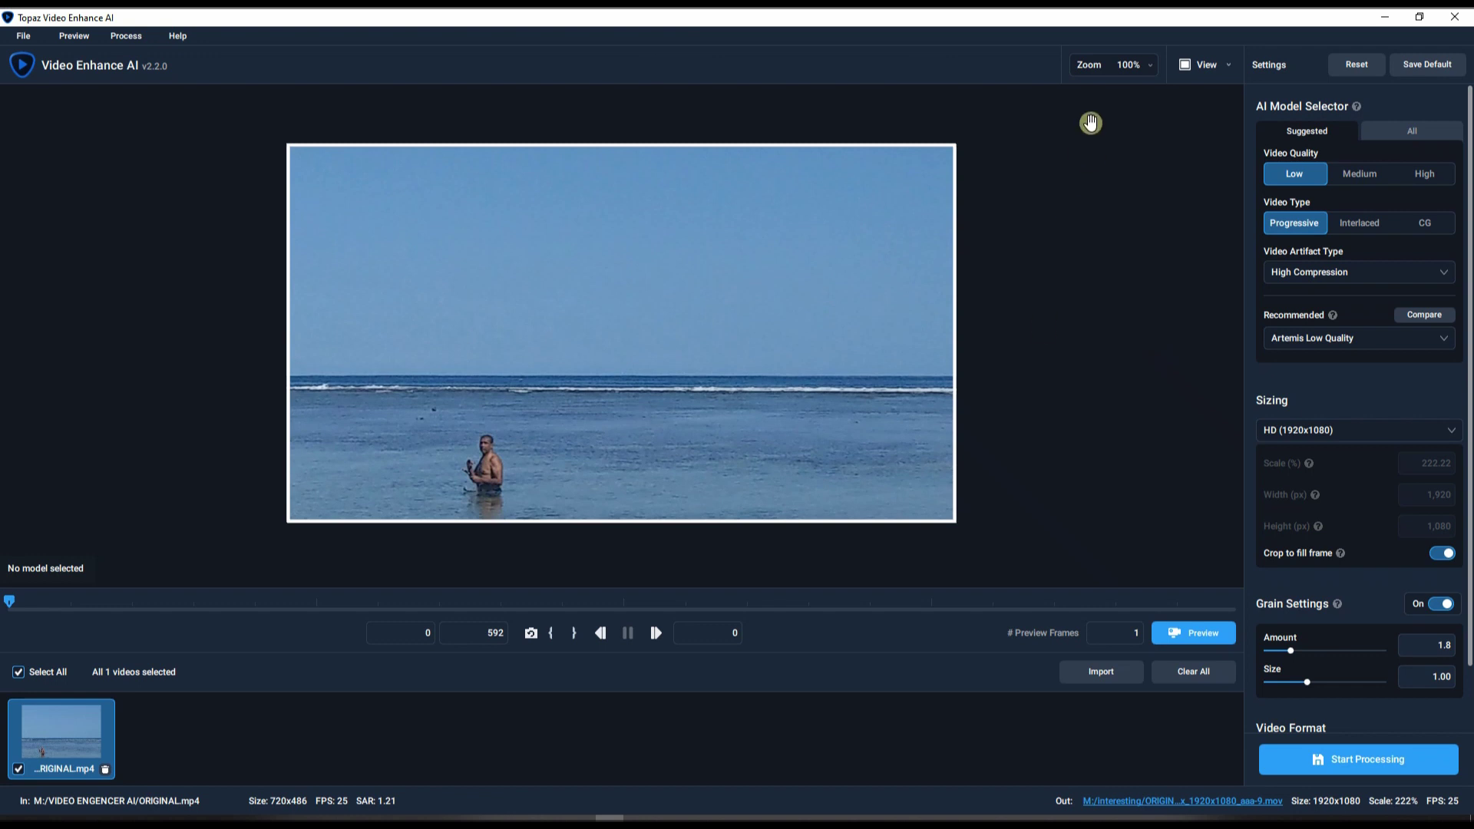
# Step: Switch the preview to Comparison View and reposition the frame so the man in the water is fully visible
pyautogui.click(1216, 67)
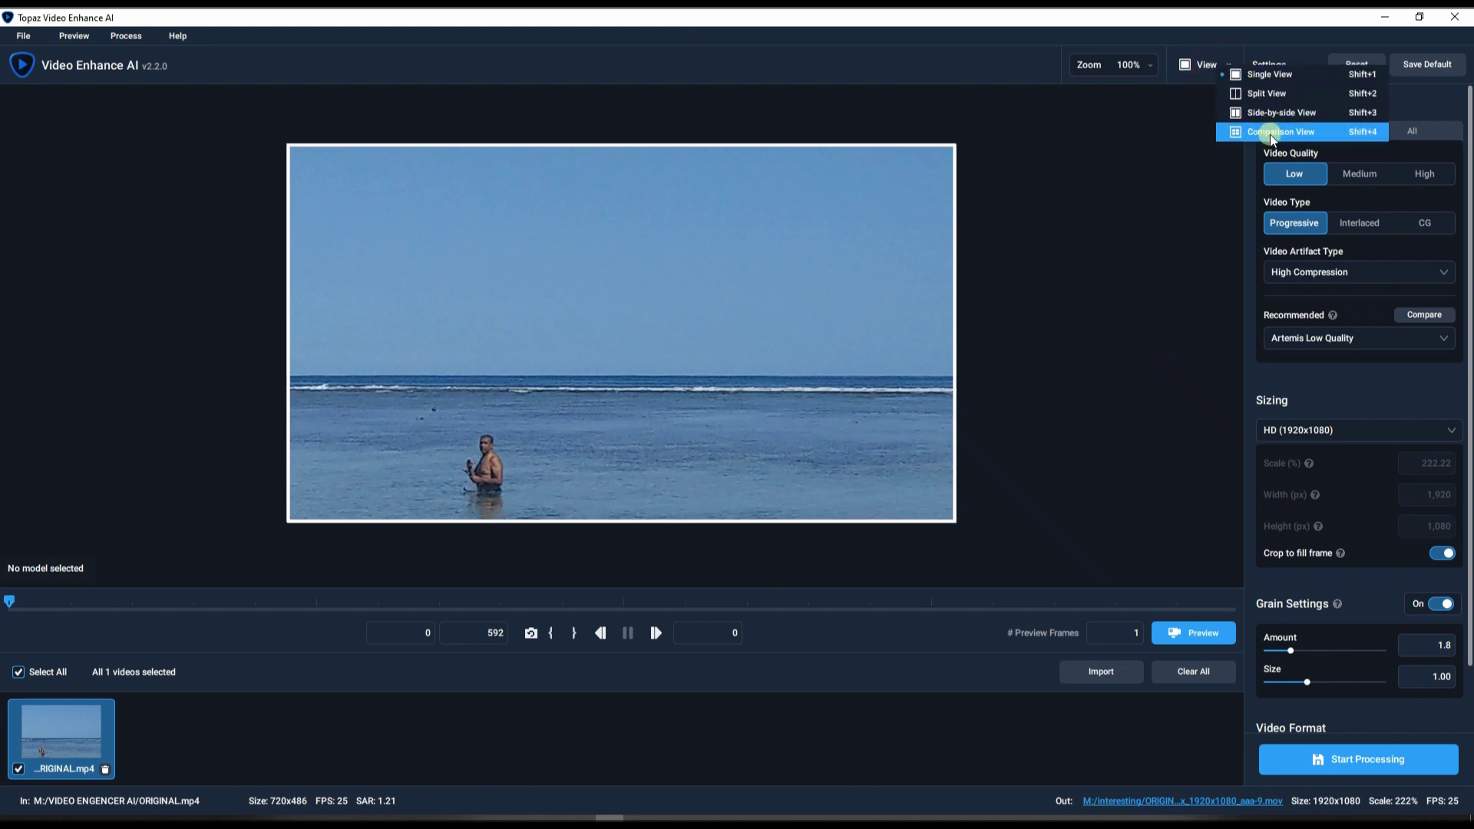
pyautogui.click(1270, 135)
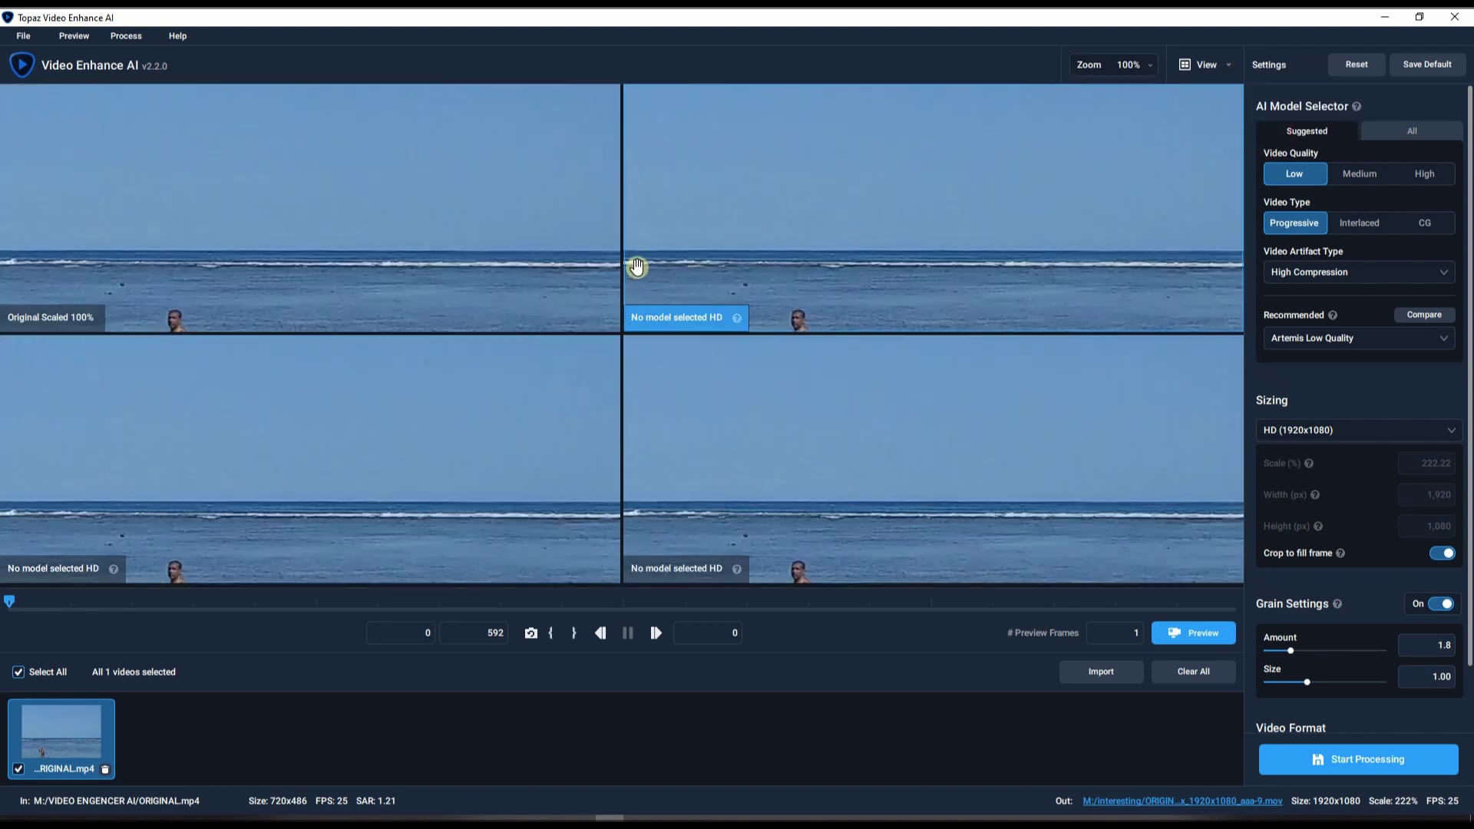
pyautogui.moveTo(635, 264); pyautogui.dragTo(682, 157)
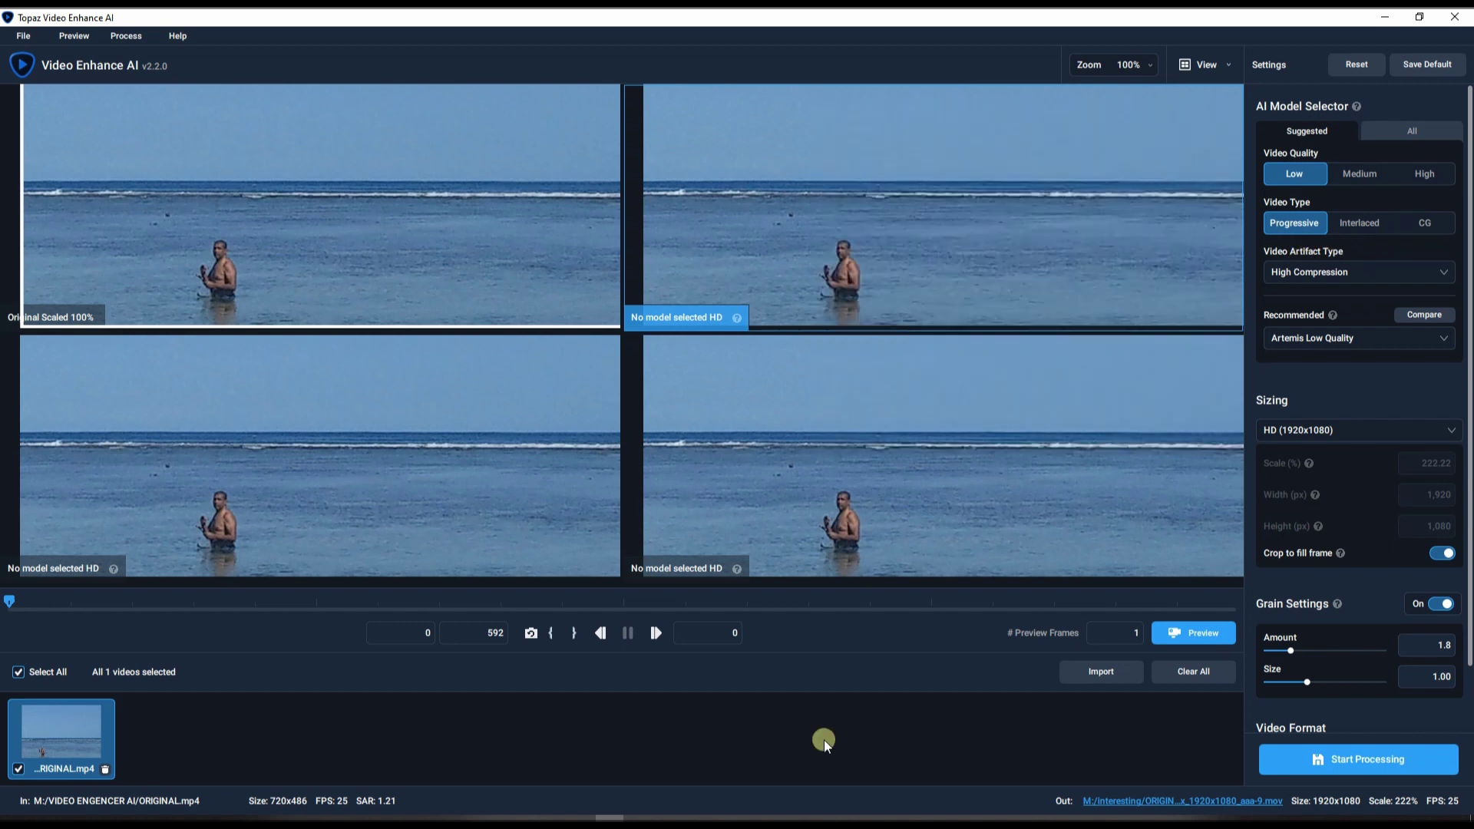
# Step: Keep low video quality, progressive type and the High Compression artifact type, and assign Artemis Low Quality to the second comparison pane
pyautogui.click(1298, 270)
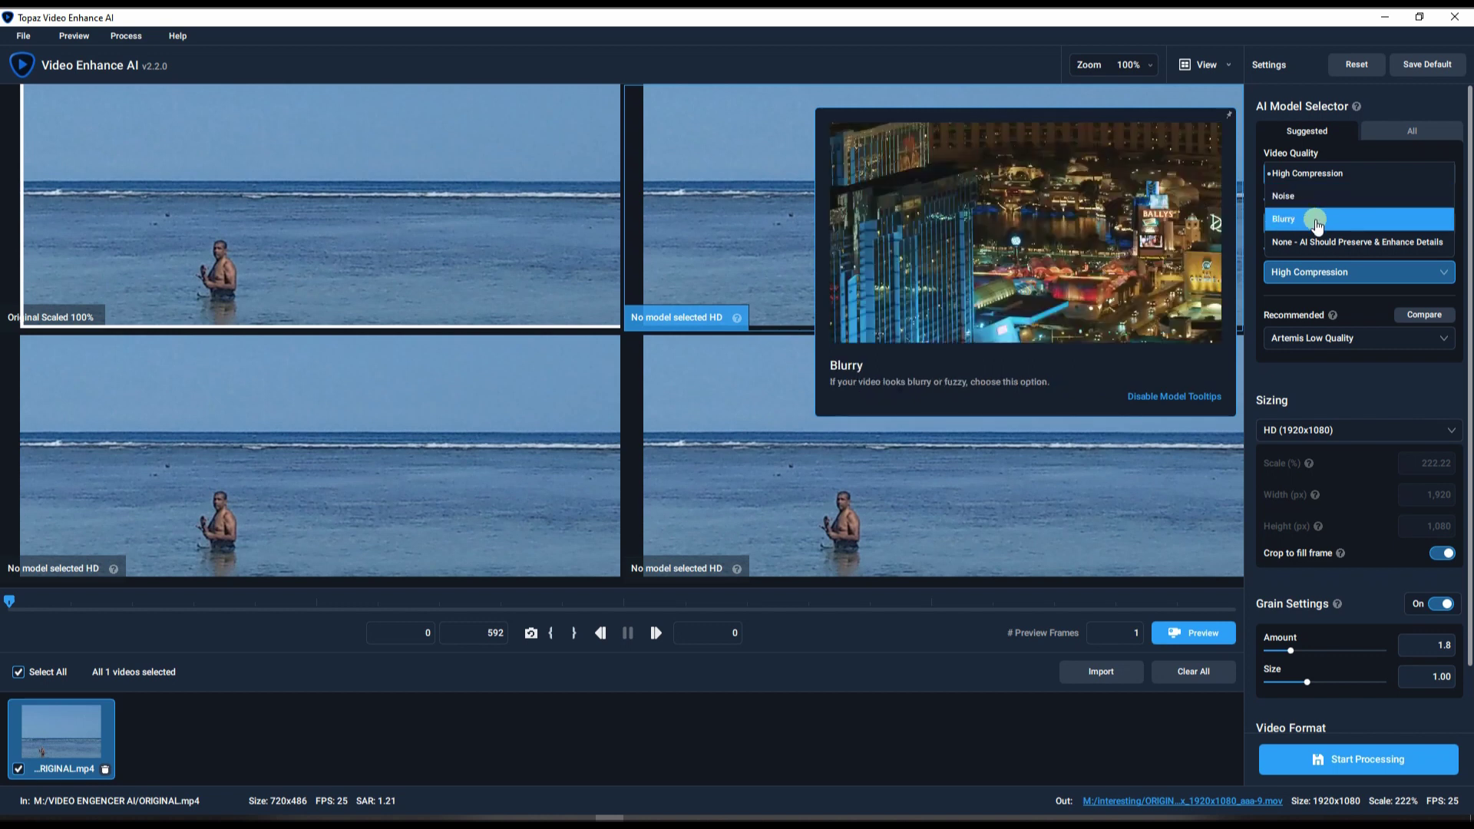
pyautogui.click(1328, 176)
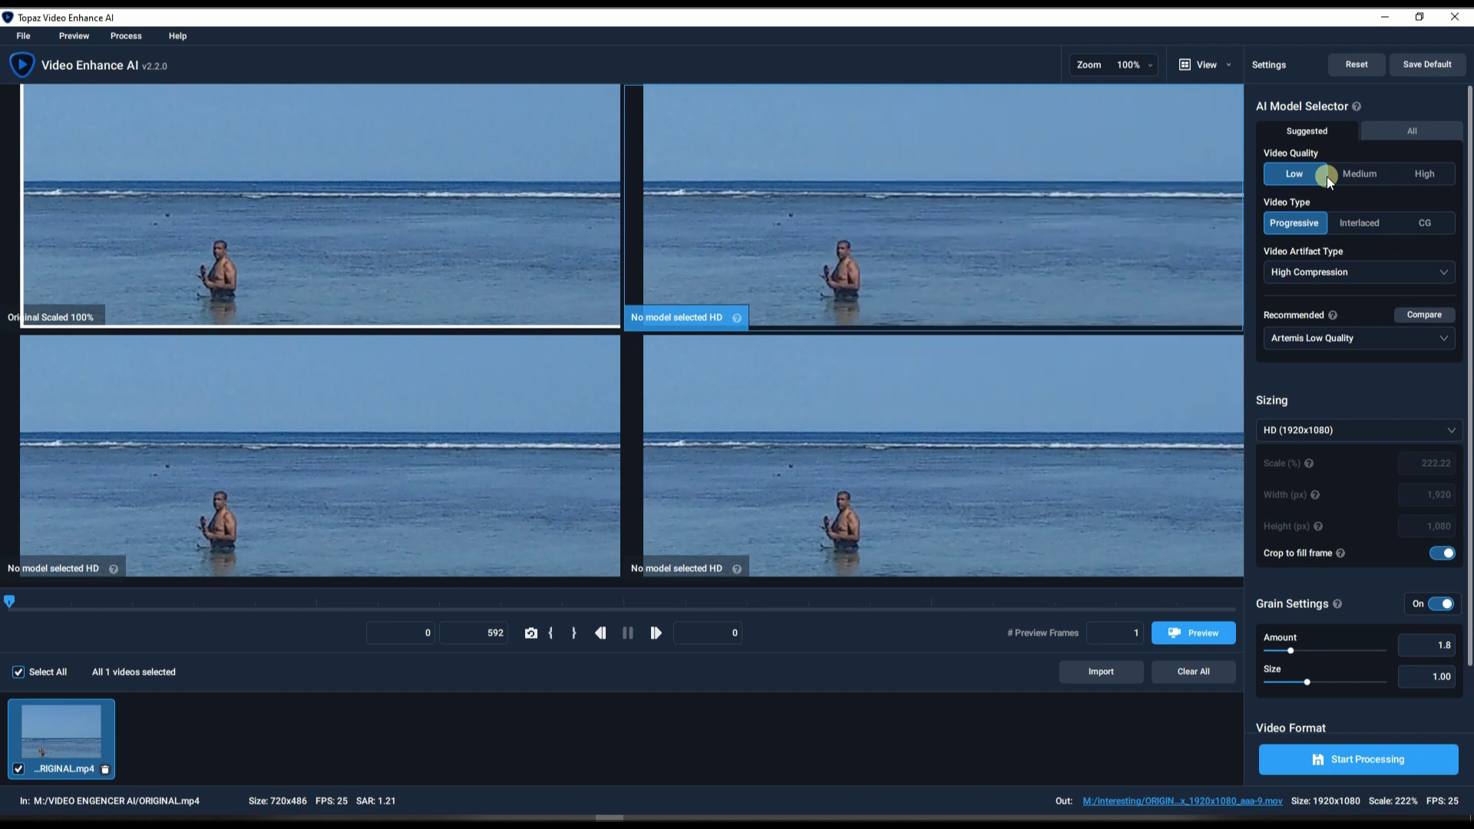
pyautogui.moveTo(1318, 230)
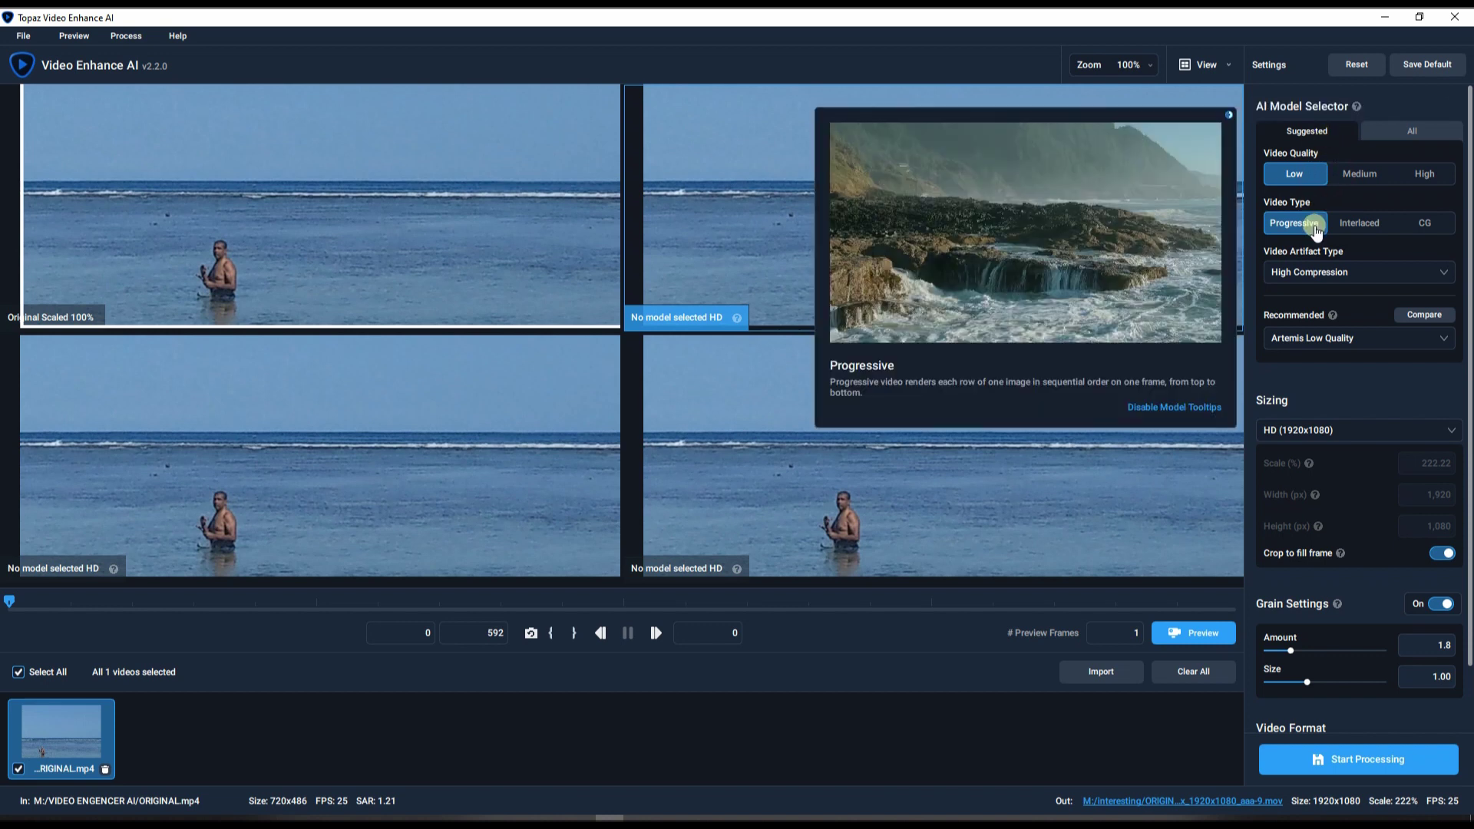
pyautogui.click(1318, 340)
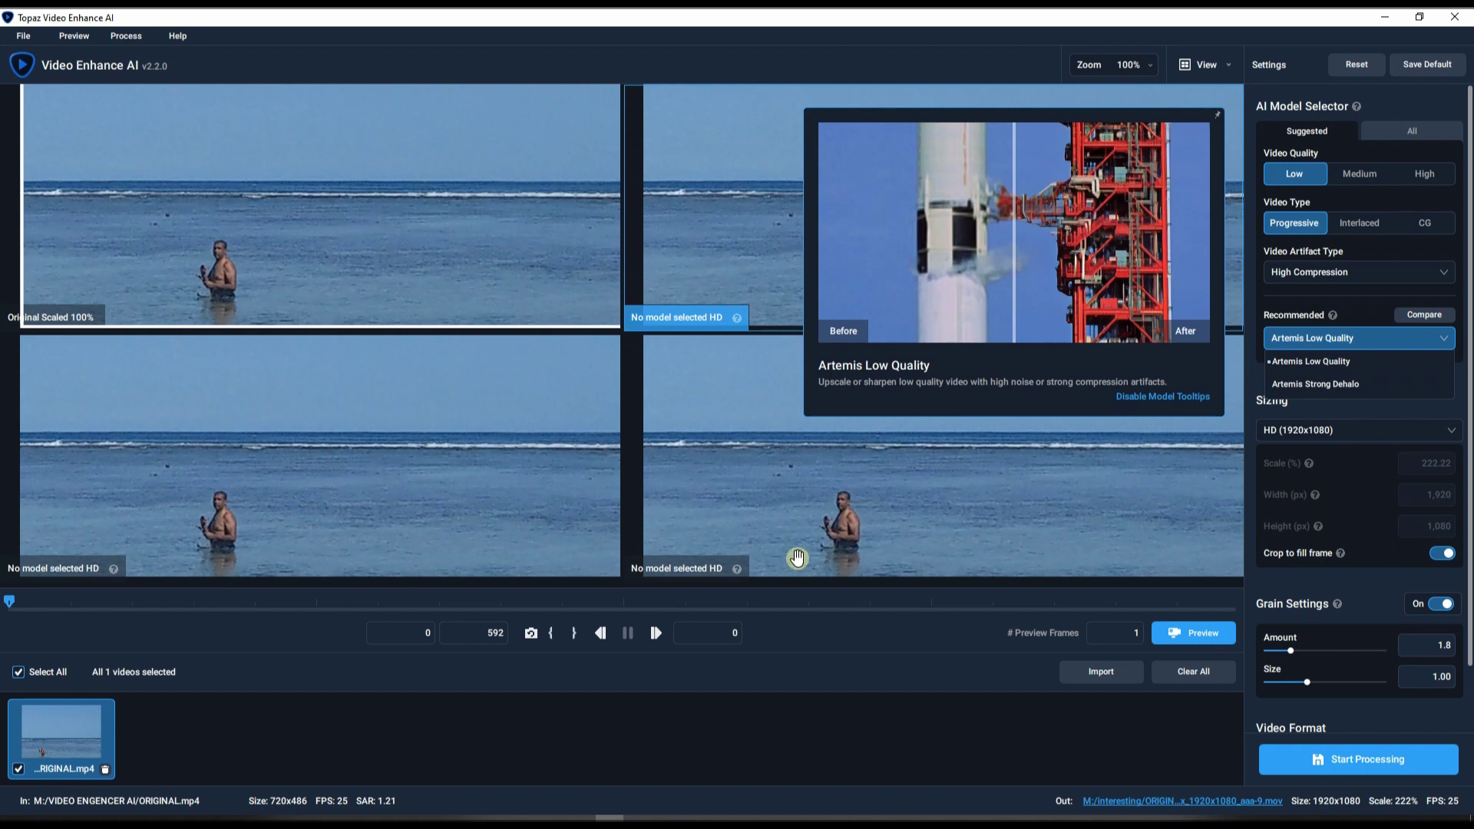
pyautogui.click(1328, 360)
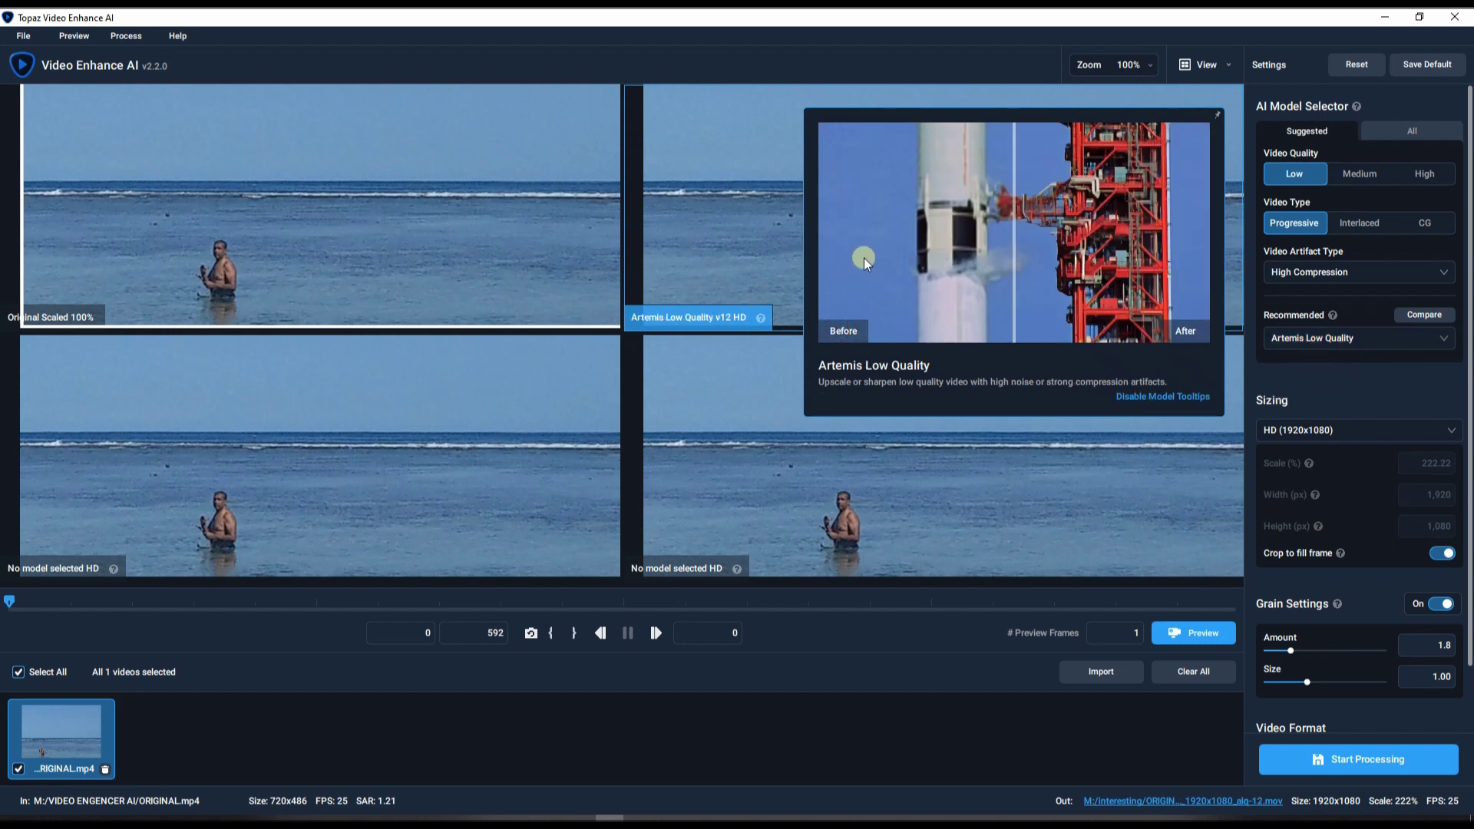
# Step: Assign the Artemis Strong Dehalo model to the third comparison pane
pyautogui.click(264, 517)
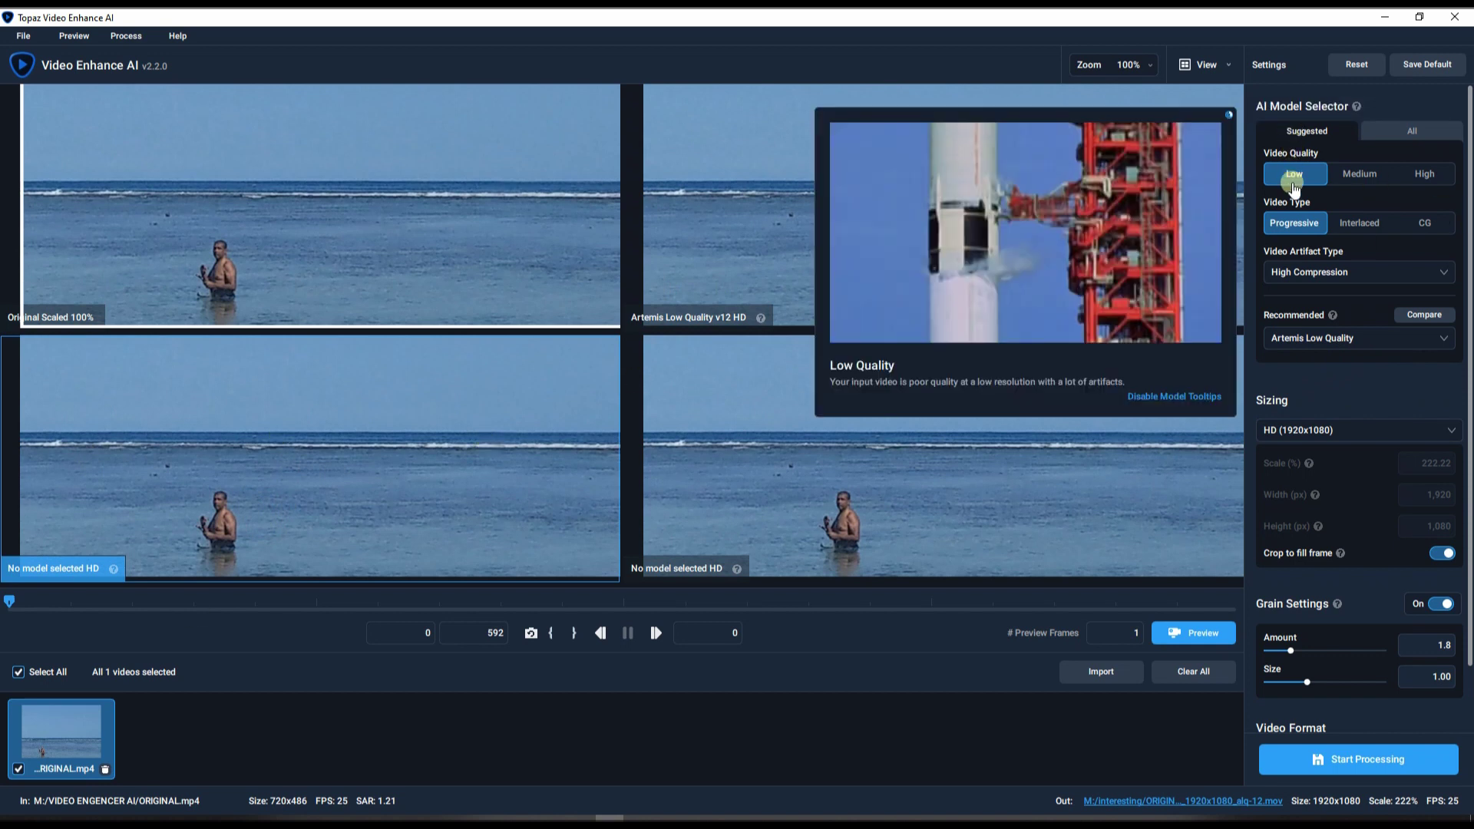
pyautogui.click(1313, 337)
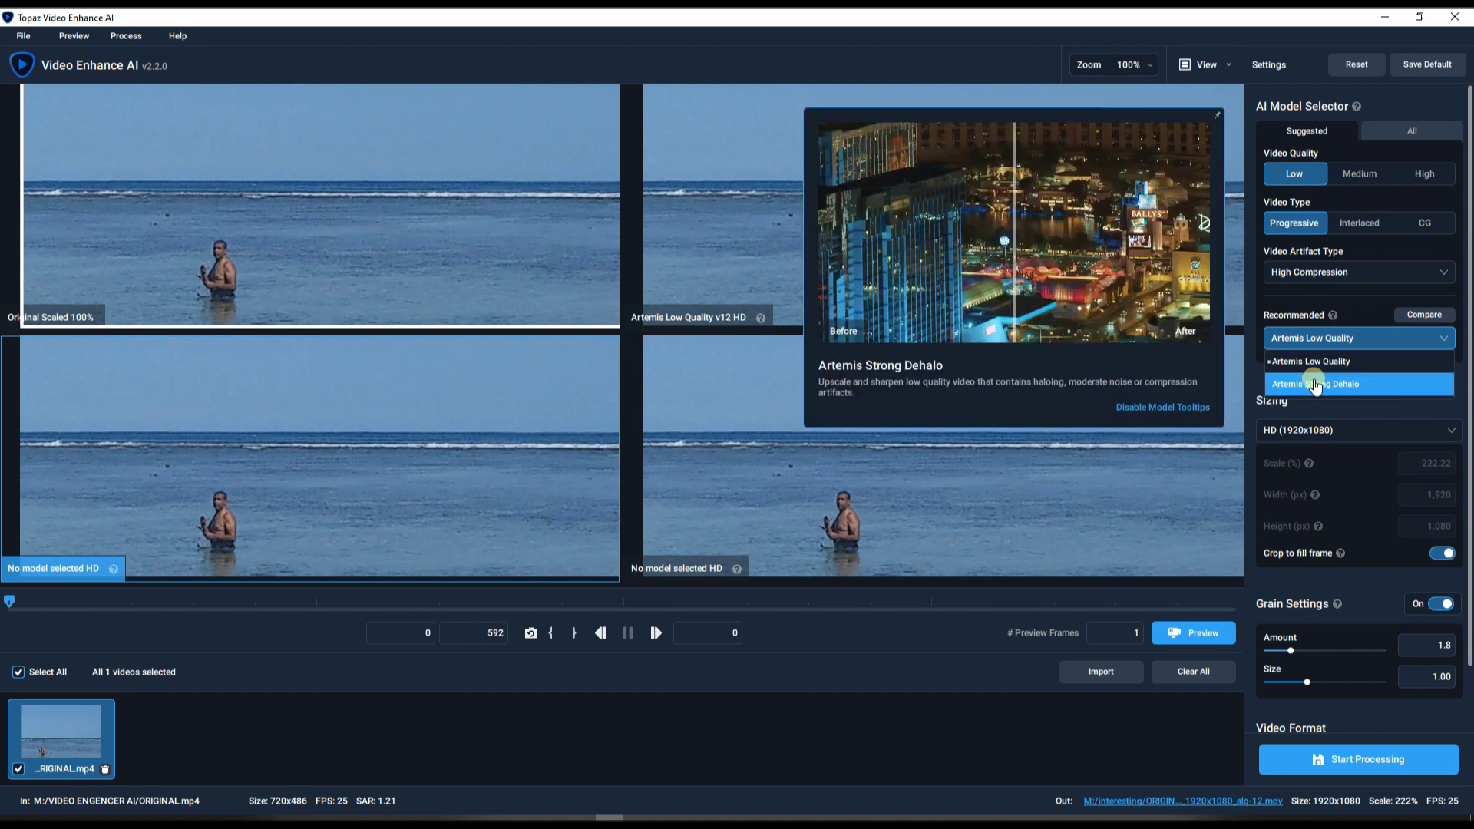
pyautogui.click(1314, 382)
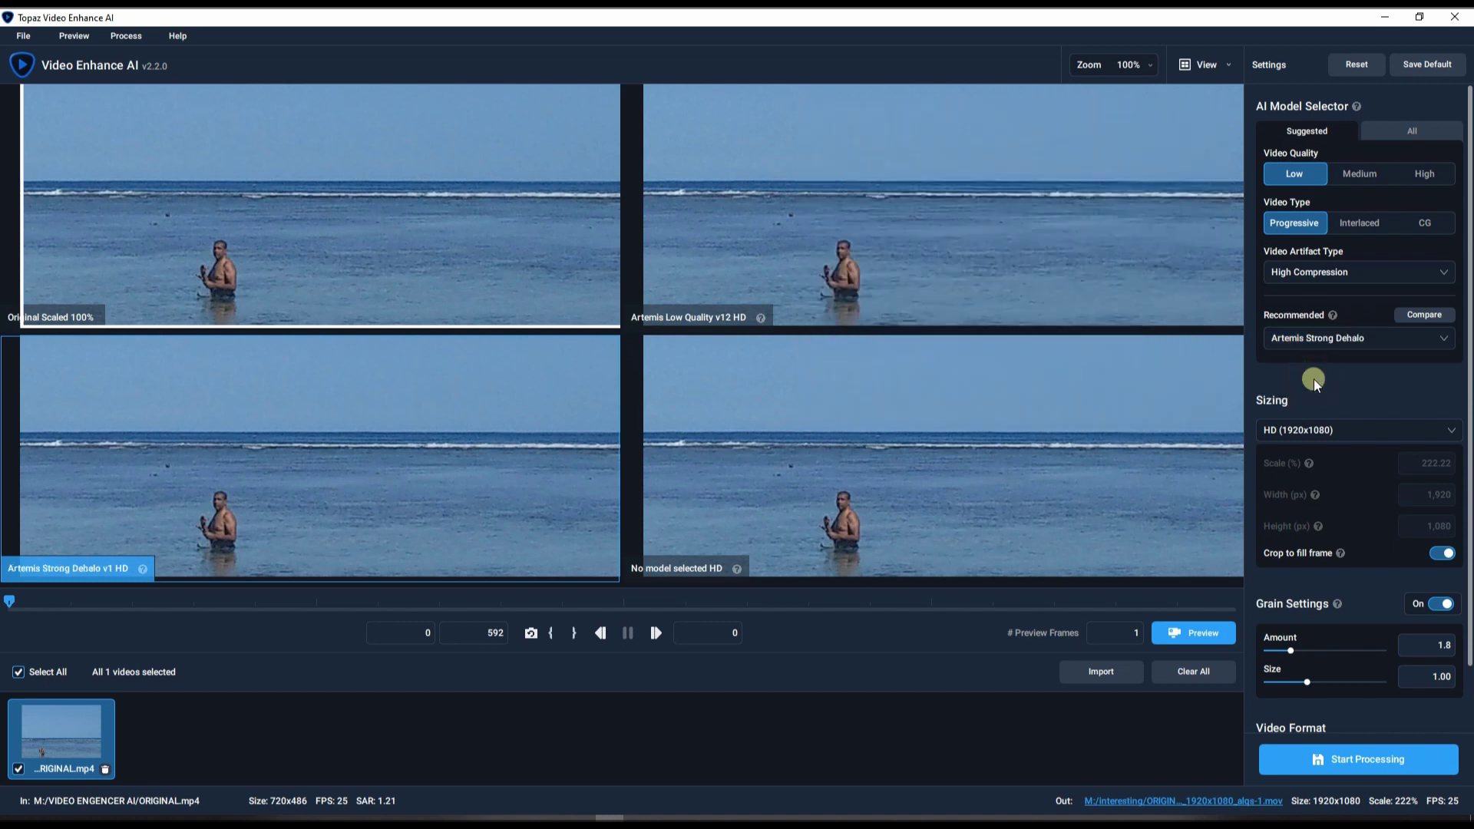
# Step: Assign Theia Fine Tune Detail v3 from the full model list to the fourth comparison pane
pyautogui.click(1042, 472)
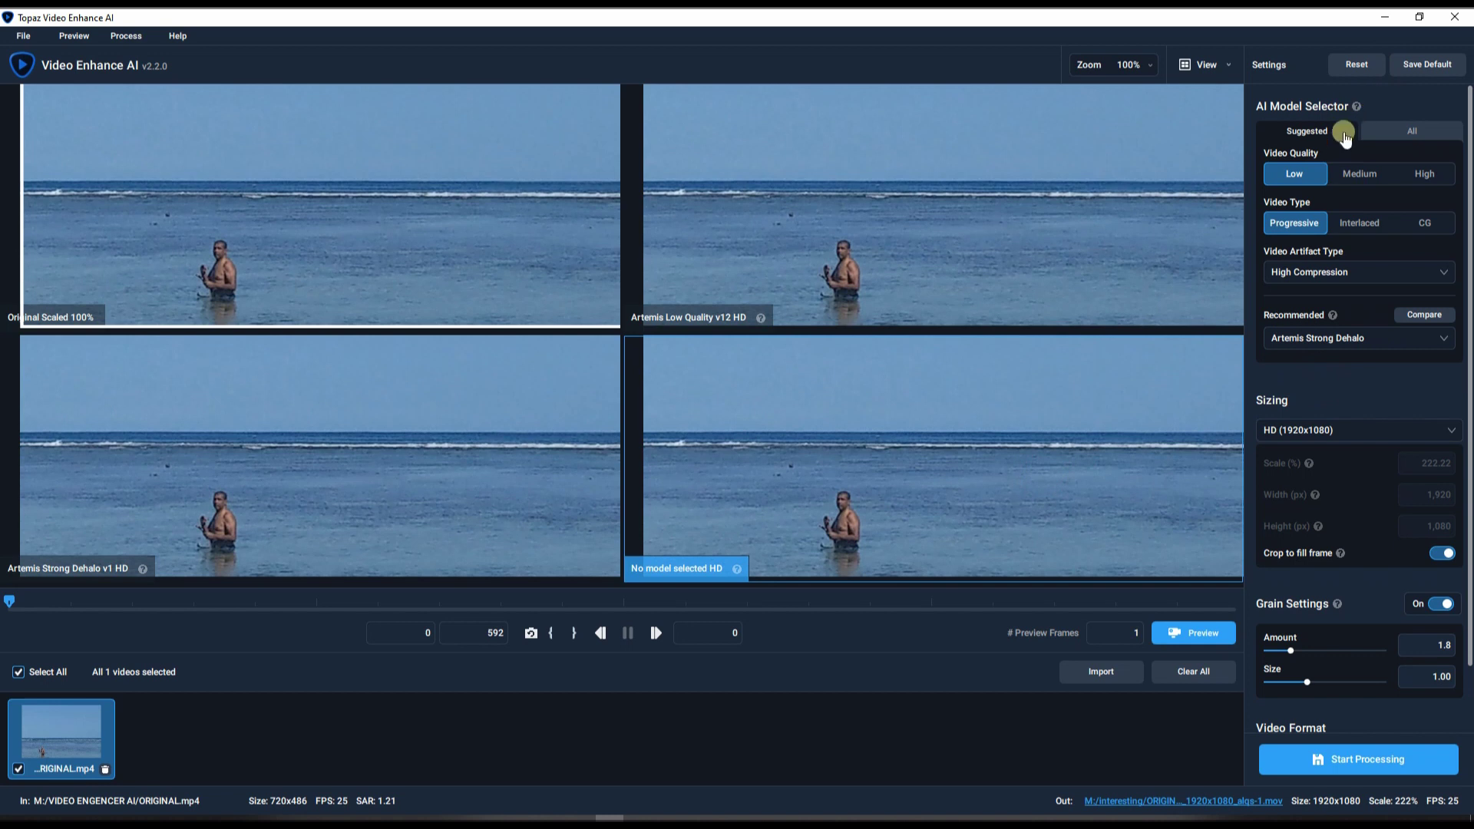
pyautogui.click(1388, 134)
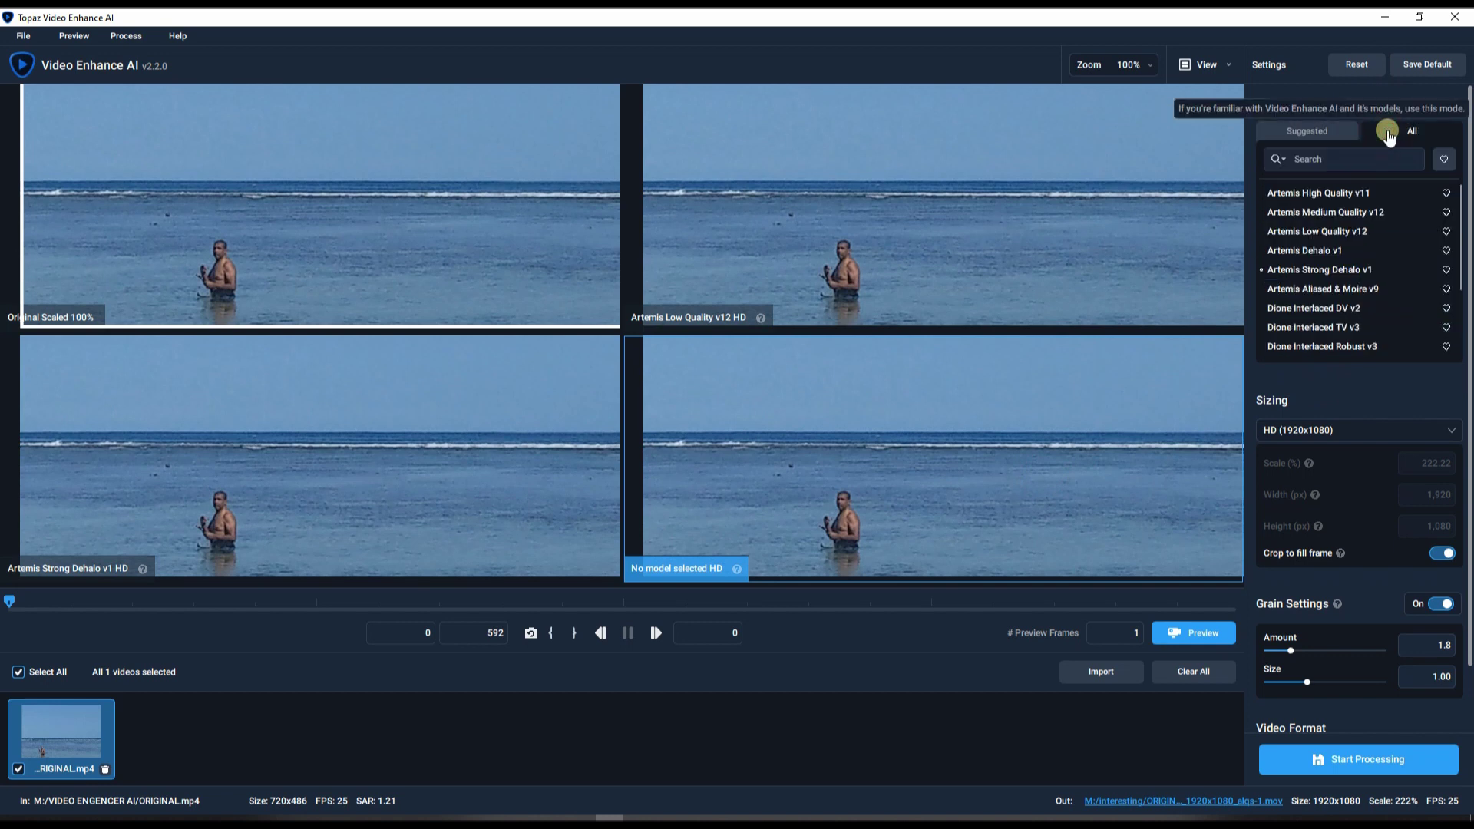
pyautogui.scroll(-5, 1371, 266)
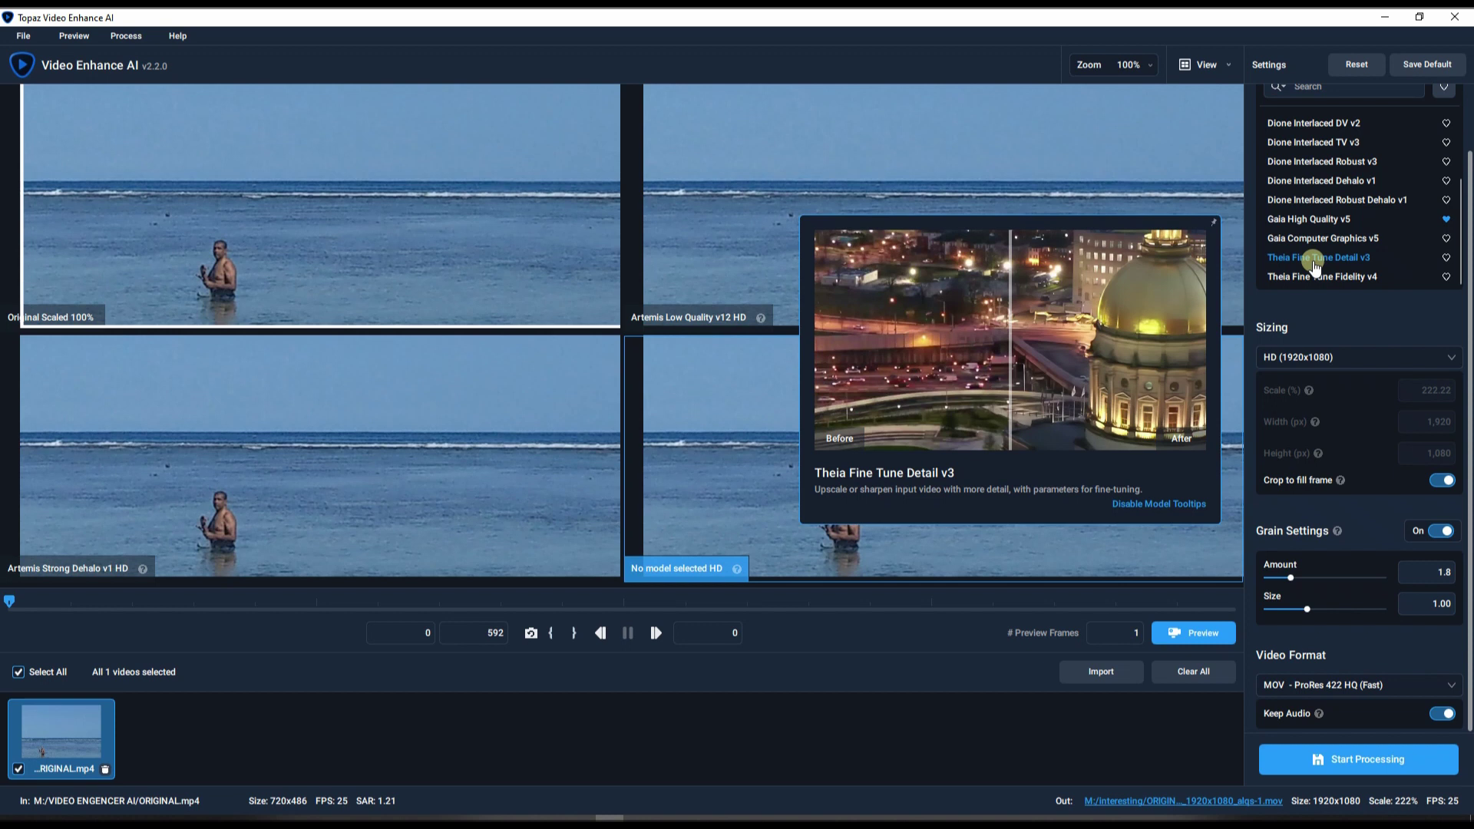
pyautogui.click(1317, 267)
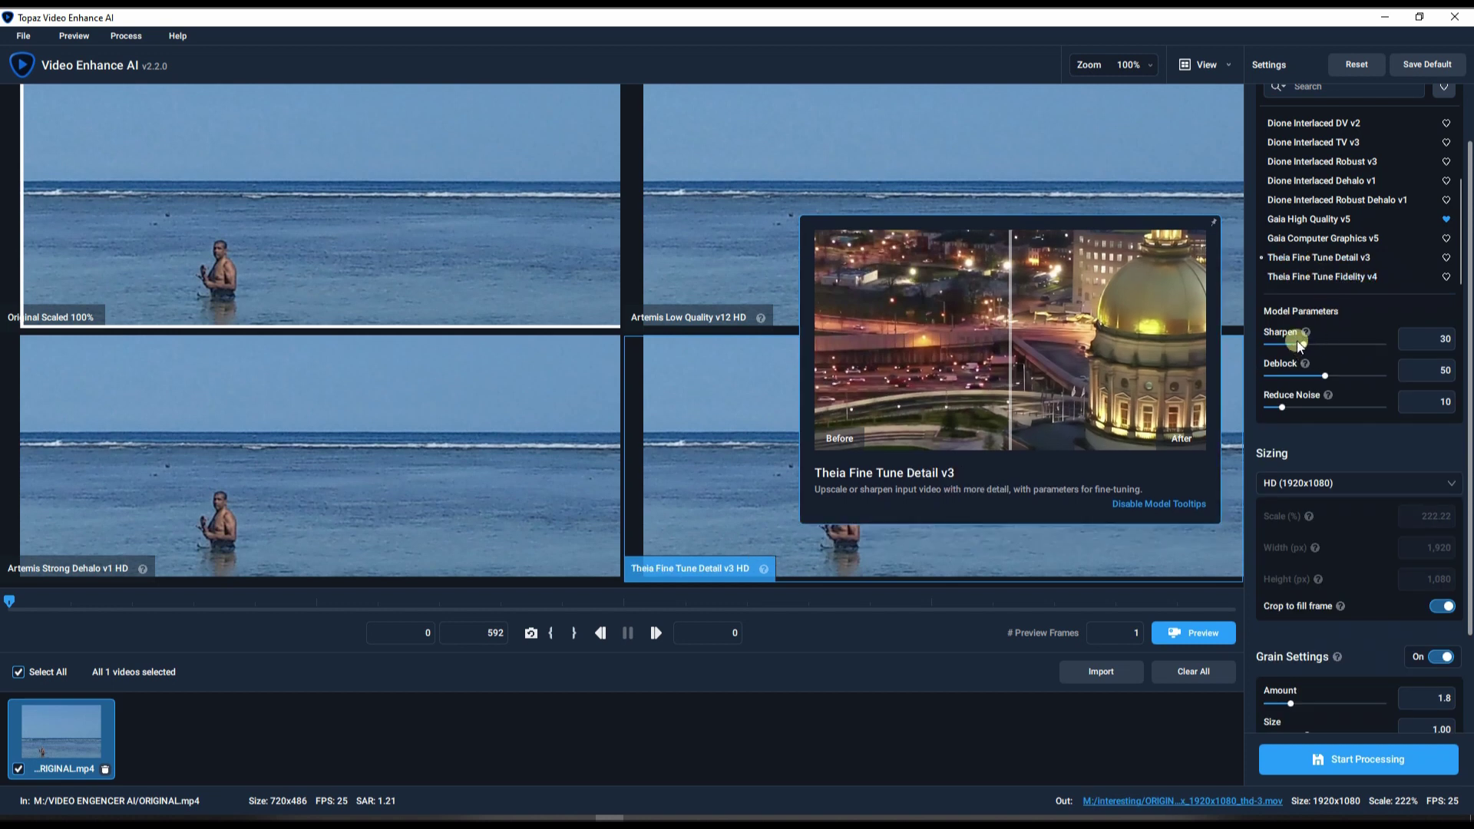
# Step: Set Theia's Sharpen to 83 and Deblock to 88, lower Reduce Noise, and render the one-frame comparison preview
pyautogui.moveTo(1300, 343); pyautogui.dragTo(1365, 382)
pyautogui.moveTo(1311, 367)
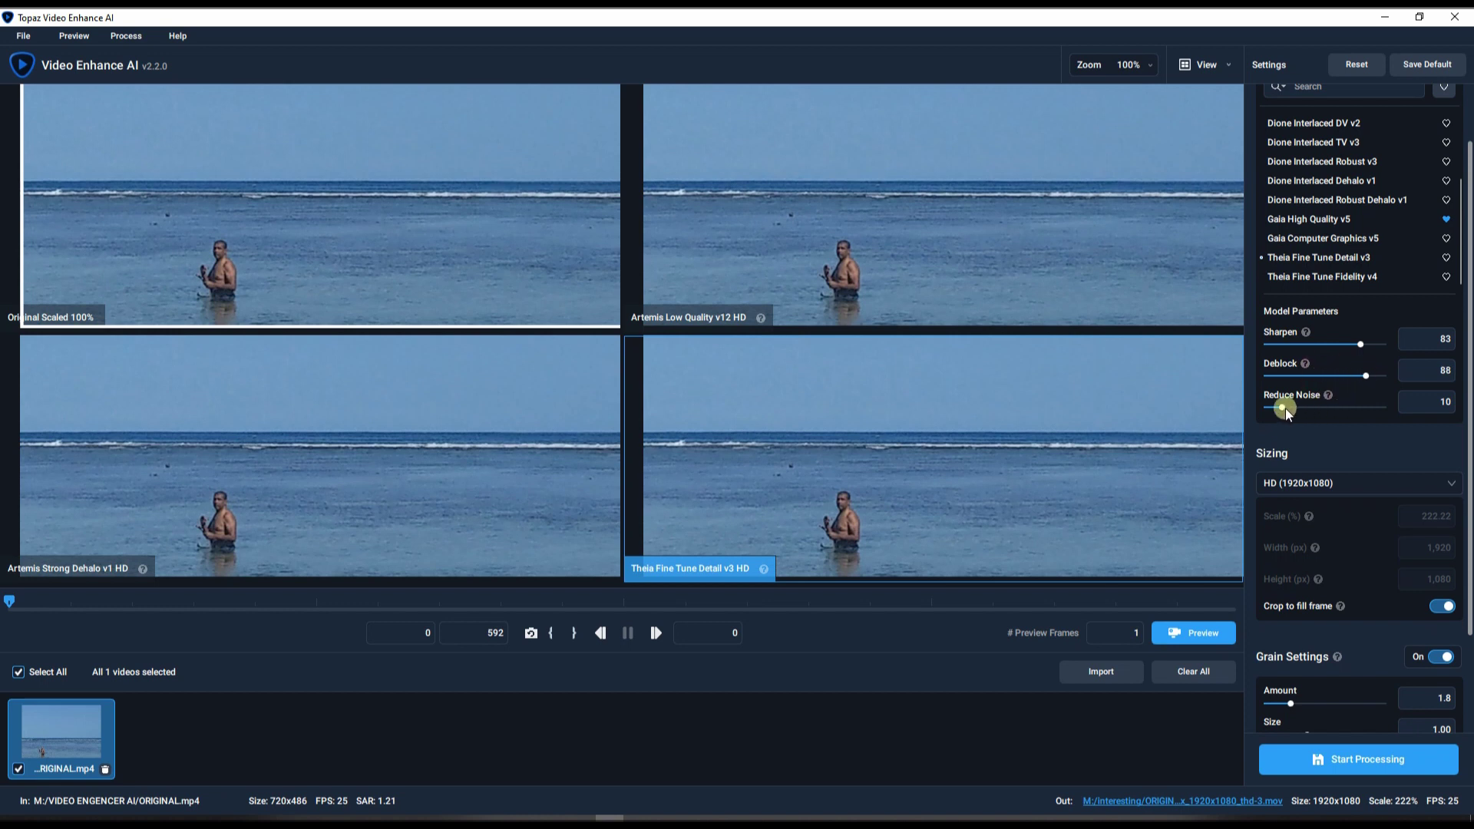
pyautogui.moveTo(1285, 408); pyautogui.dragTo(1273, 409)
pyautogui.click(1184, 642)
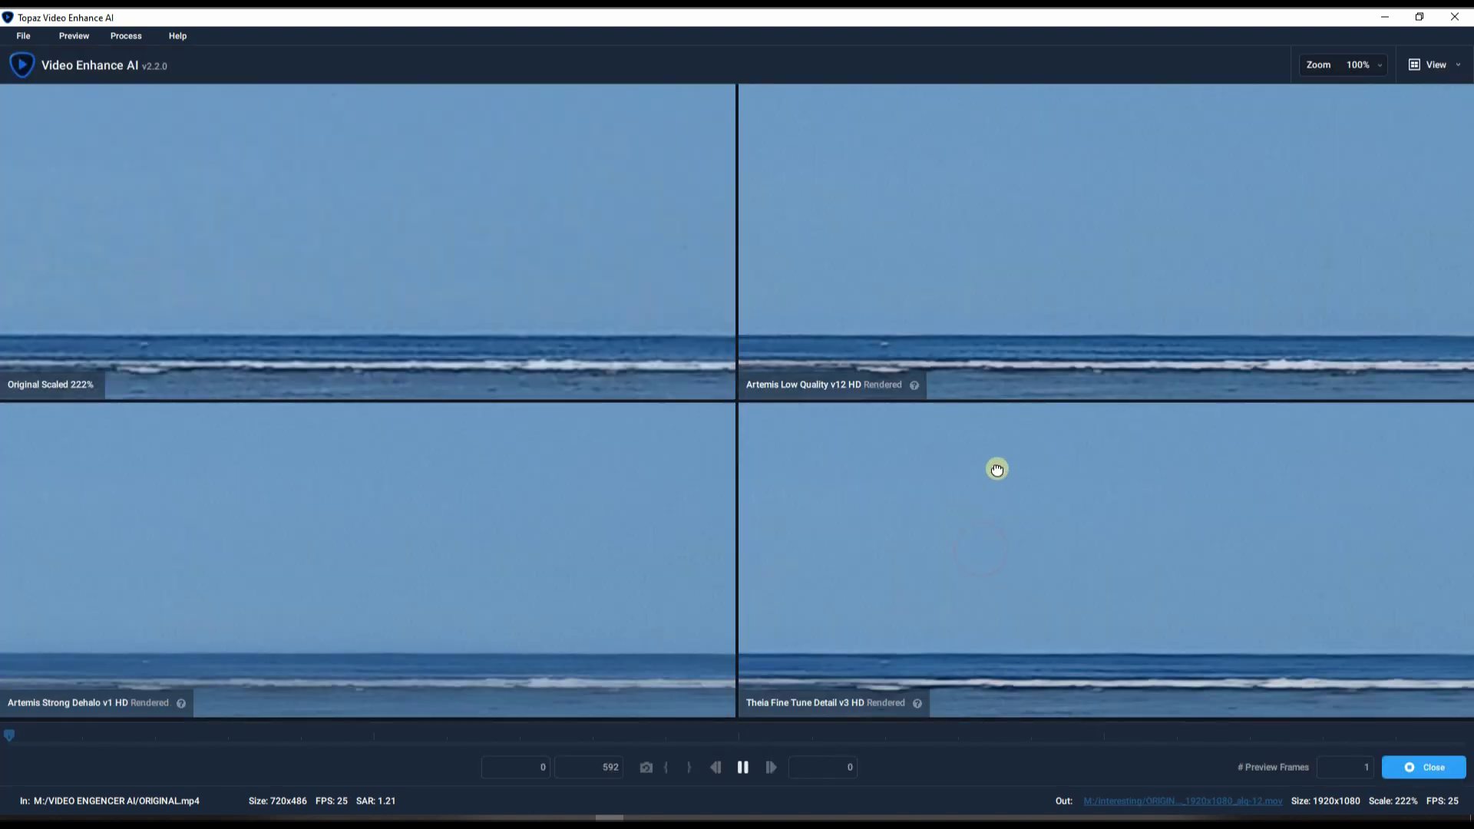
# Step: Compare the man, waves and sky across the original and the three rendered models, then close the rendered preview
pyautogui.moveTo(997, 468); pyautogui.dragTo(997, 437)
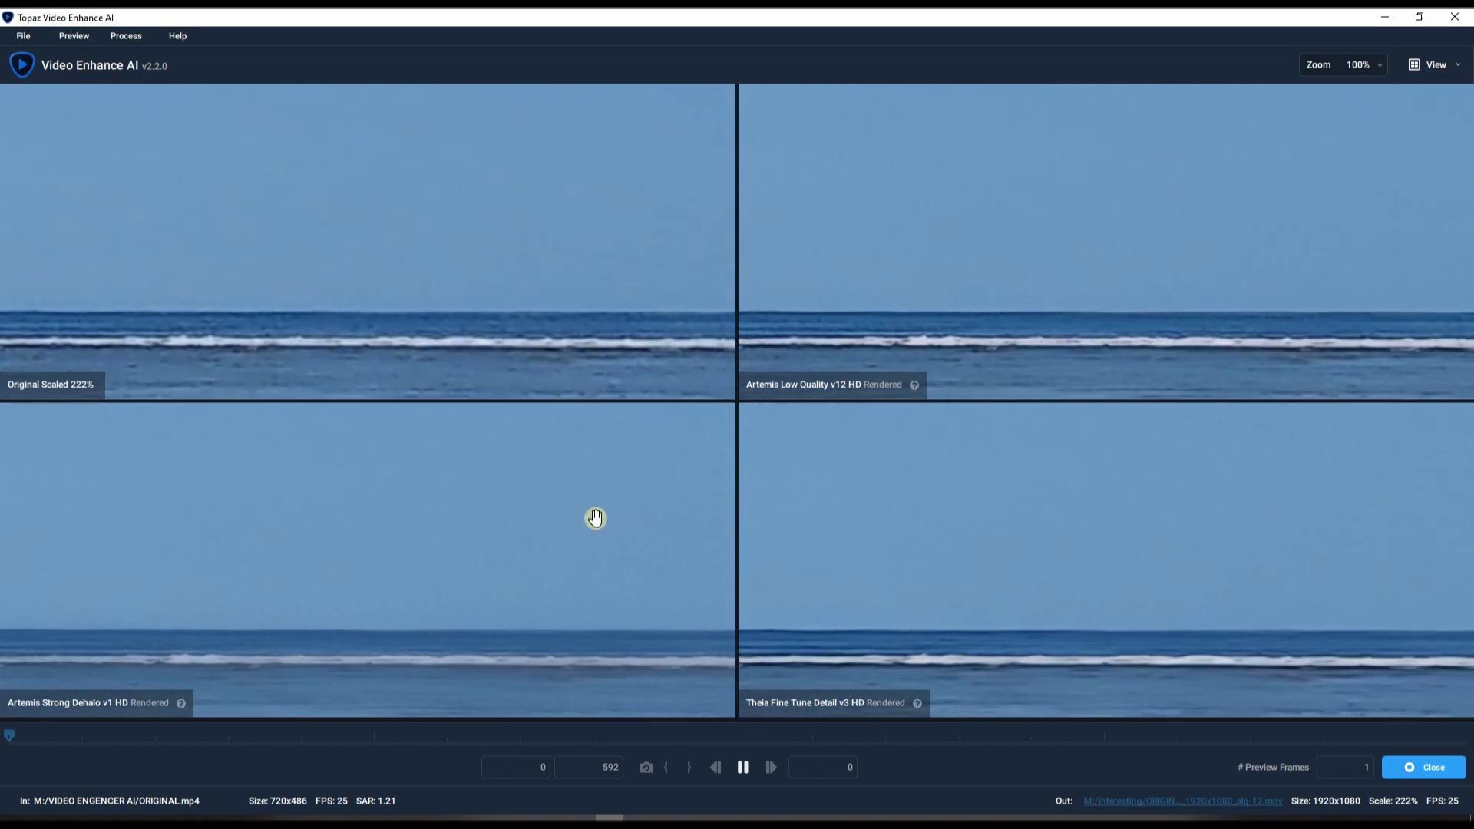
pyautogui.moveTo(520, 317)
pyautogui.mouseDown()
pyautogui.moveTo(568, 380)
pyautogui.moveTo(909, 586)
pyautogui.moveTo(509, 592)
pyautogui.moveTo(1034, 16)
pyautogui.moveTo(1048, 34)
pyautogui.moveTo(542, 200)
pyautogui.moveTo(682, 223)
pyautogui.moveTo(687, 191)
pyautogui.moveTo(705, 194)
pyautogui.moveTo(701, 213)
pyautogui.moveTo(727, 214)
pyautogui.moveTo(717, 194)
pyautogui.mouseUp()
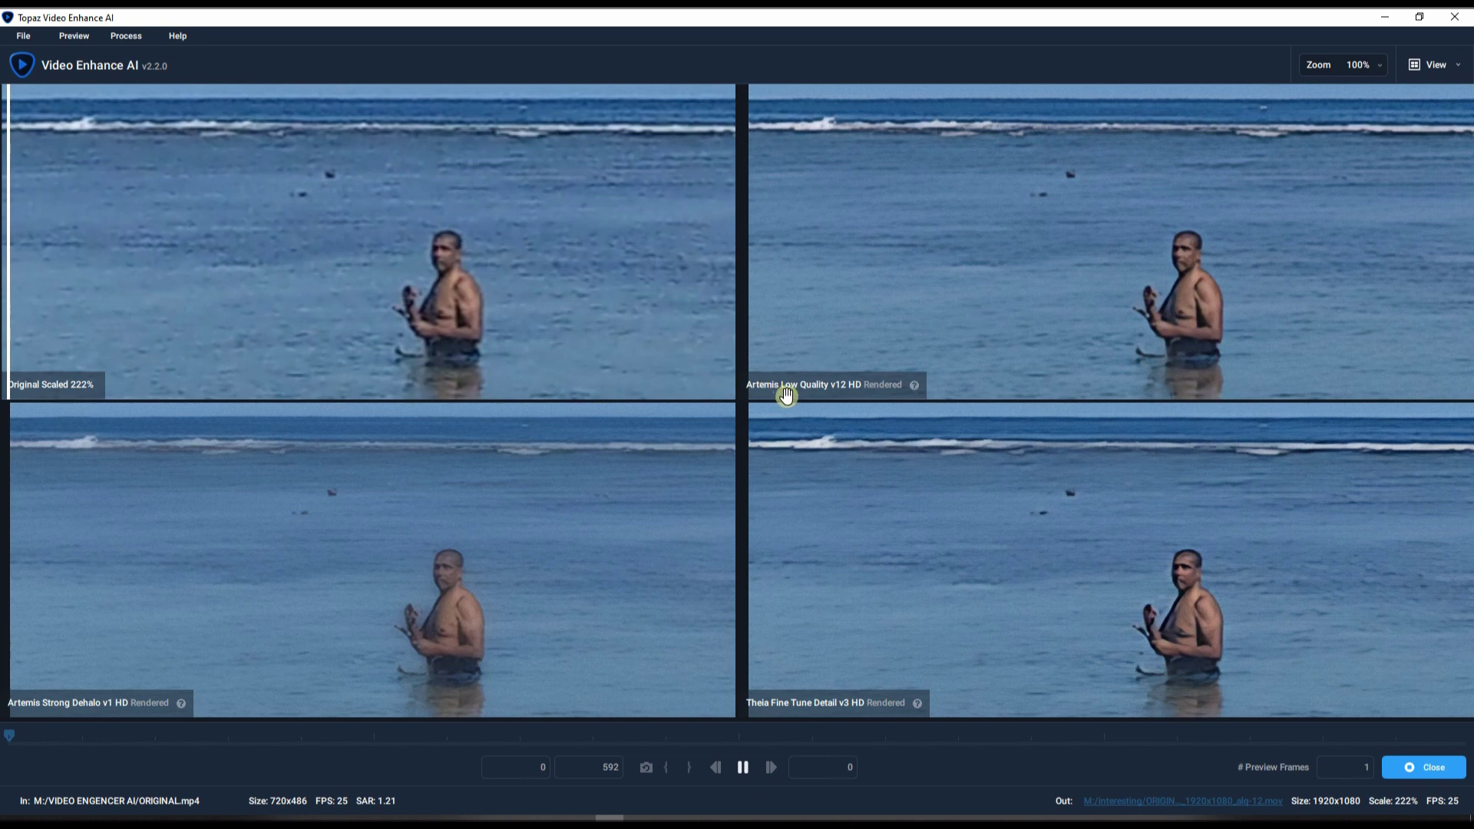
pyautogui.click(307, 611)
pyautogui.moveTo(307, 611); pyautogui.dragTo(0, 486)
pyautogui.click(505, 581)
pyautogui.moveTo(482, 577); pyautogui.dragTo(186, 501)
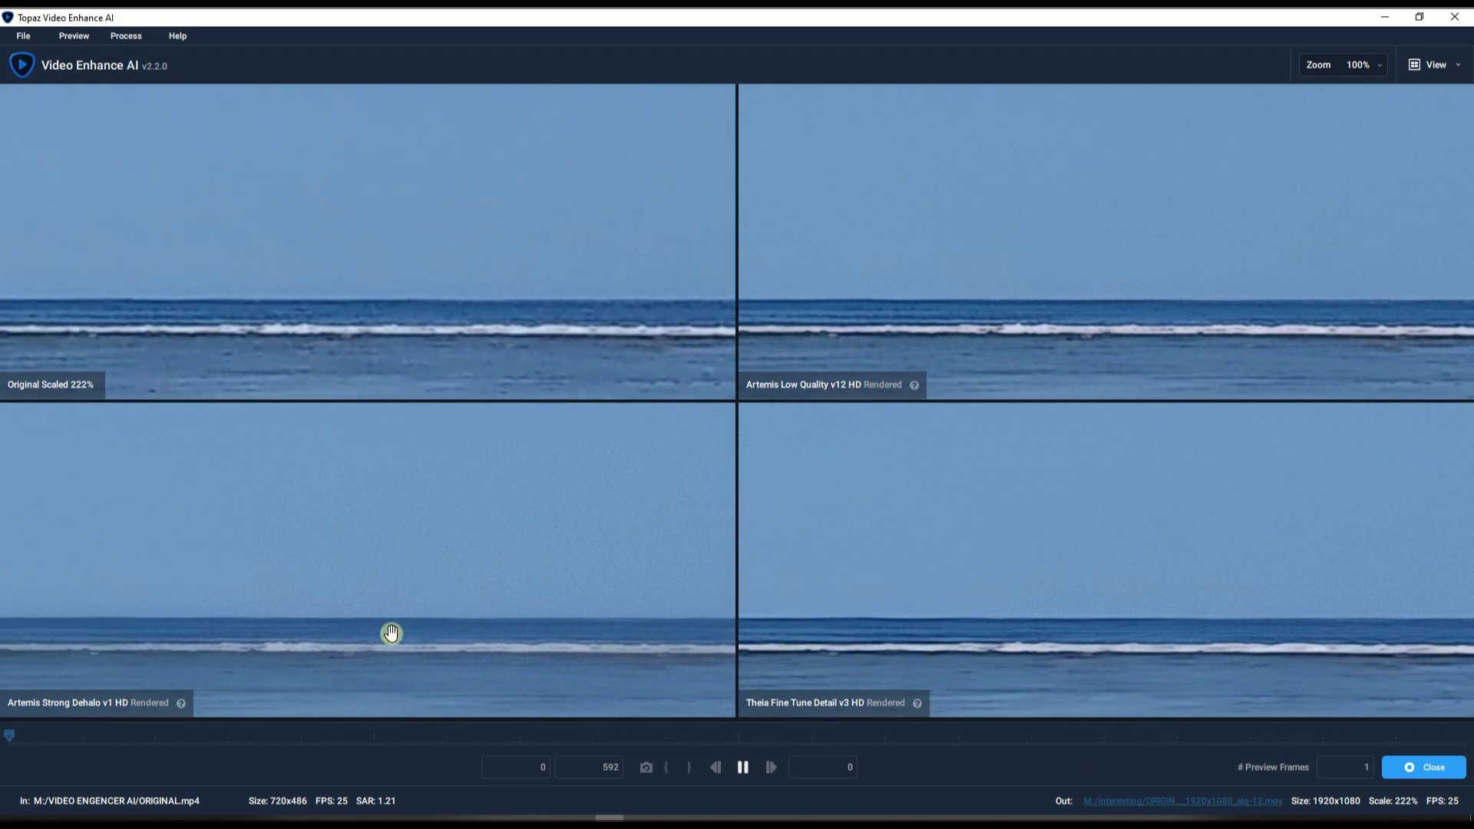
pyautogui.moveTo(257, 598); pyautogui.dragTo(871, 366)
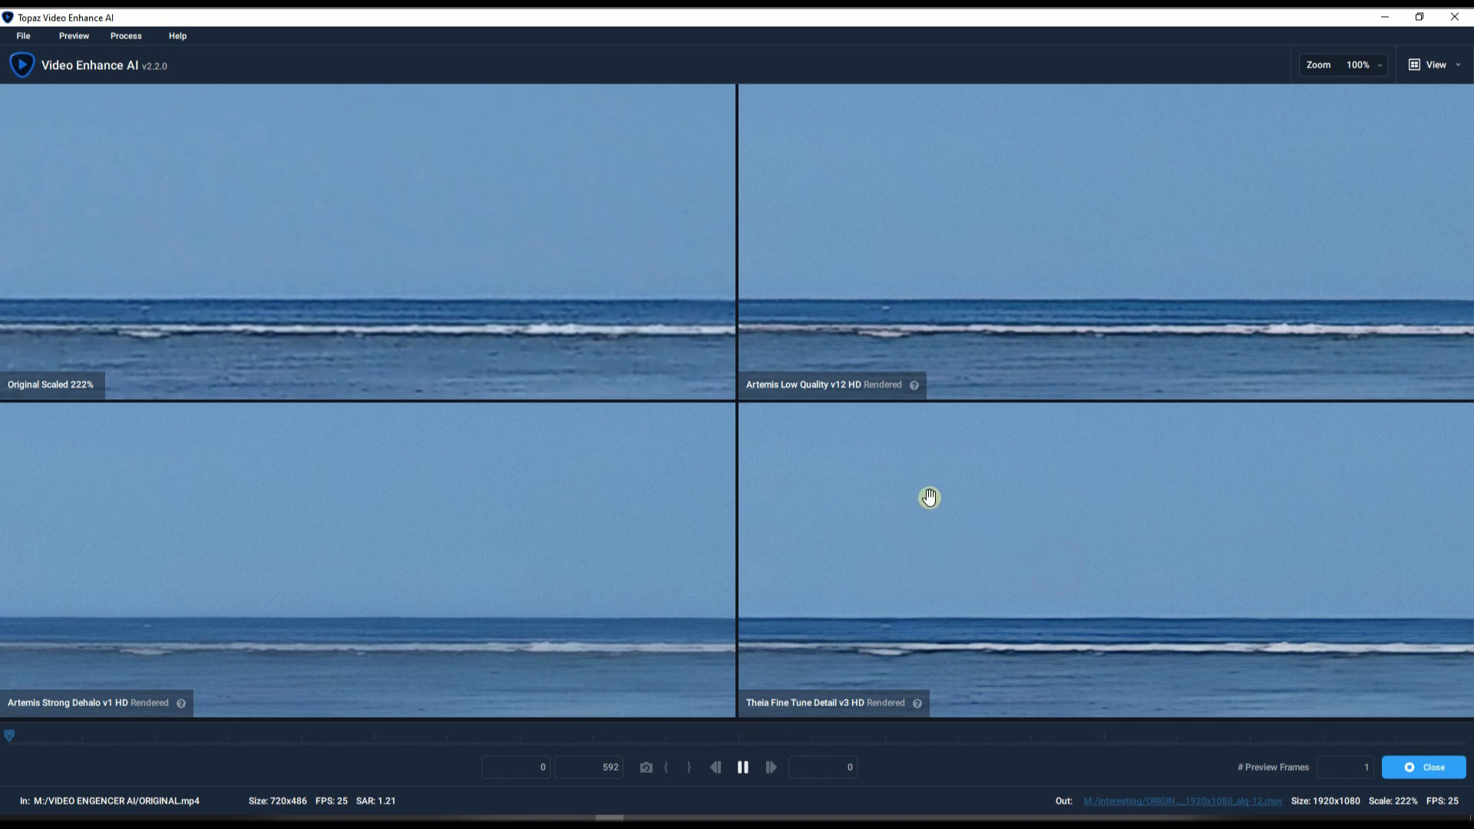
pyautogui.moveTo(929, 497); pyautogui.dragTo(1198, 417)
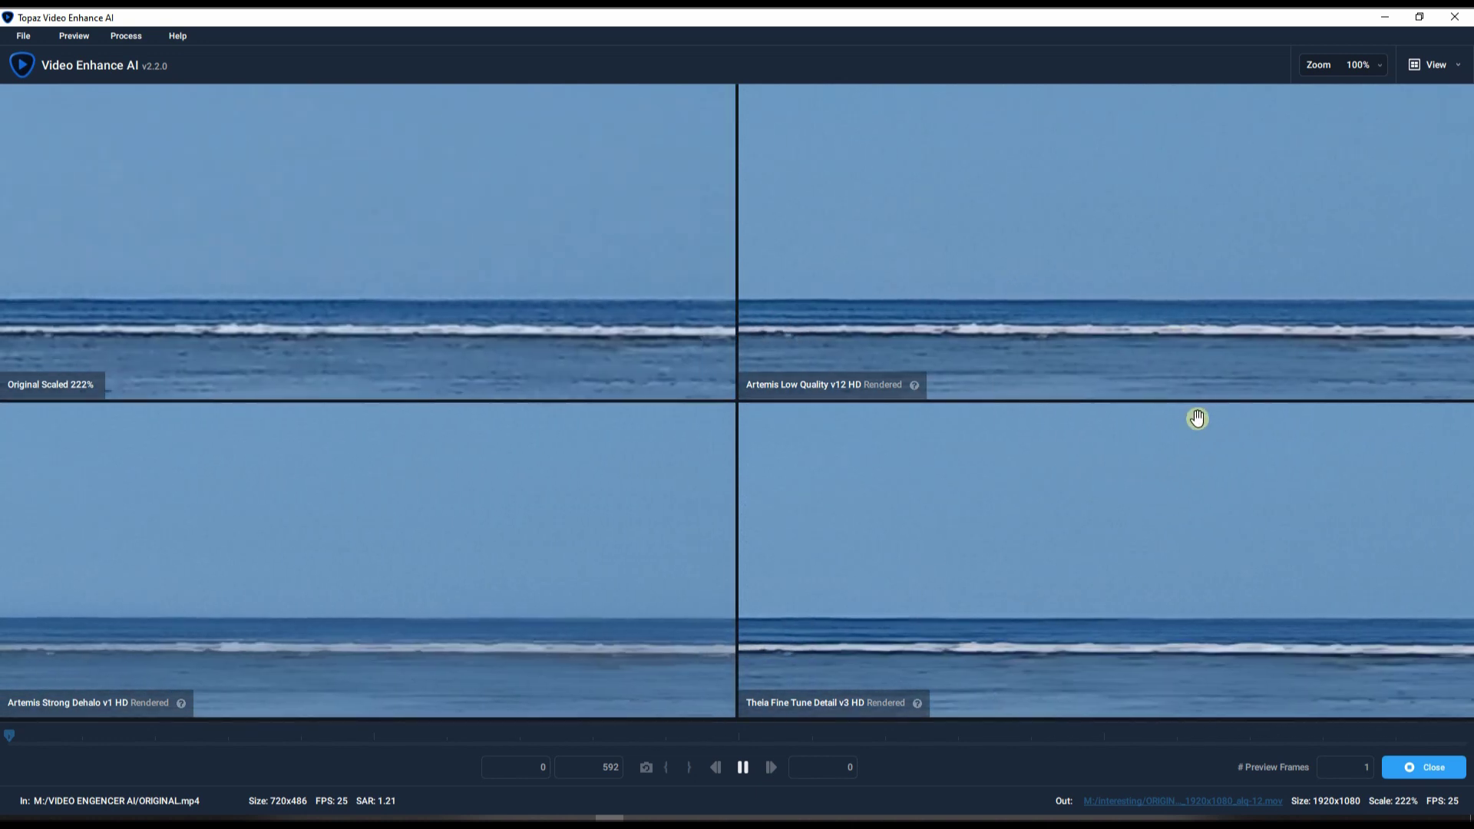
pyautogui.moveTo(424, 530); pyautogui.dragTo(1033, 483)
pyautogui.moveTo(184, 629); pyautogui.dragTo(495, 598)
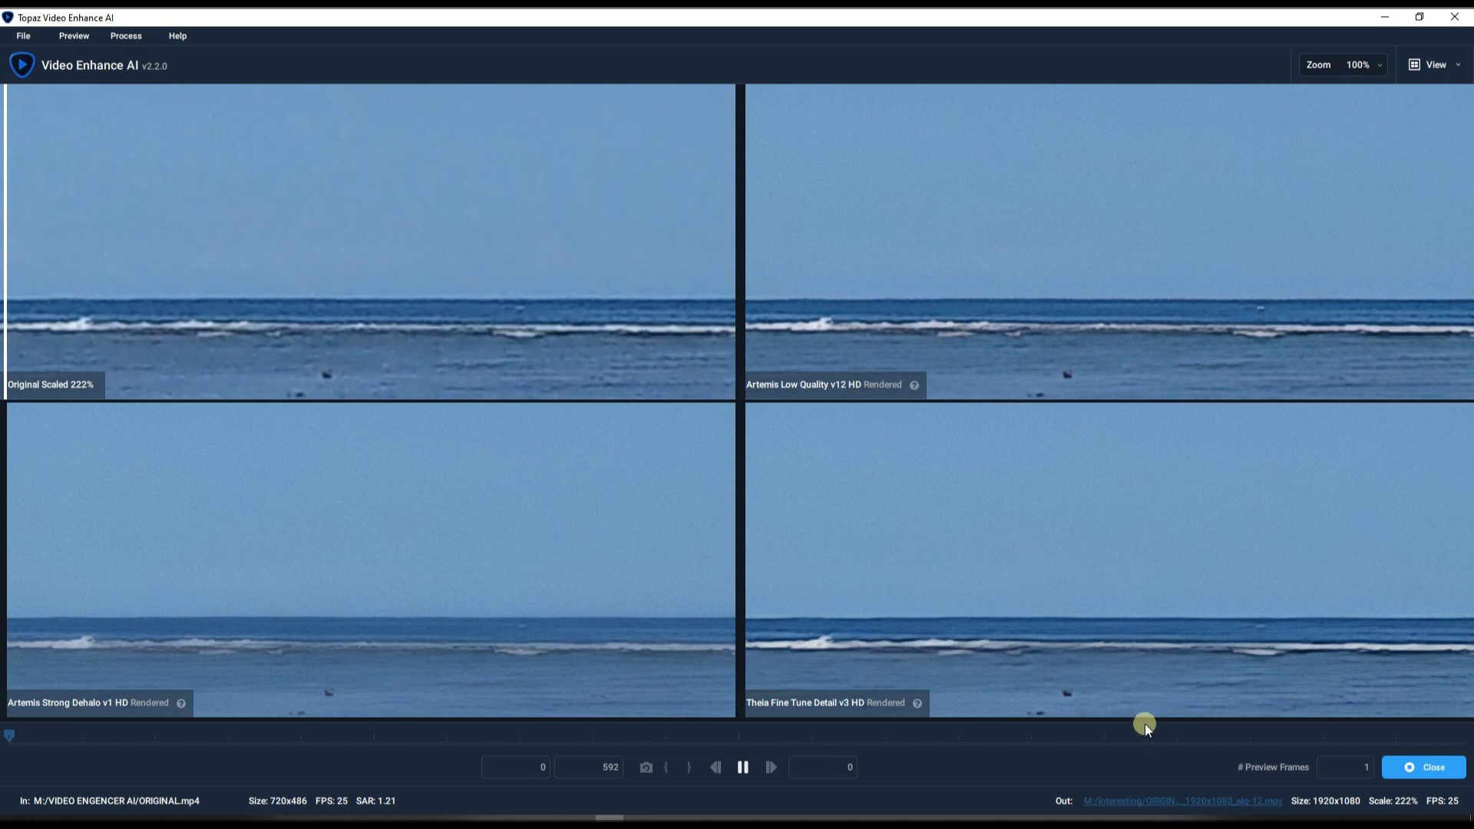
pyautogui.click(1424, 768)
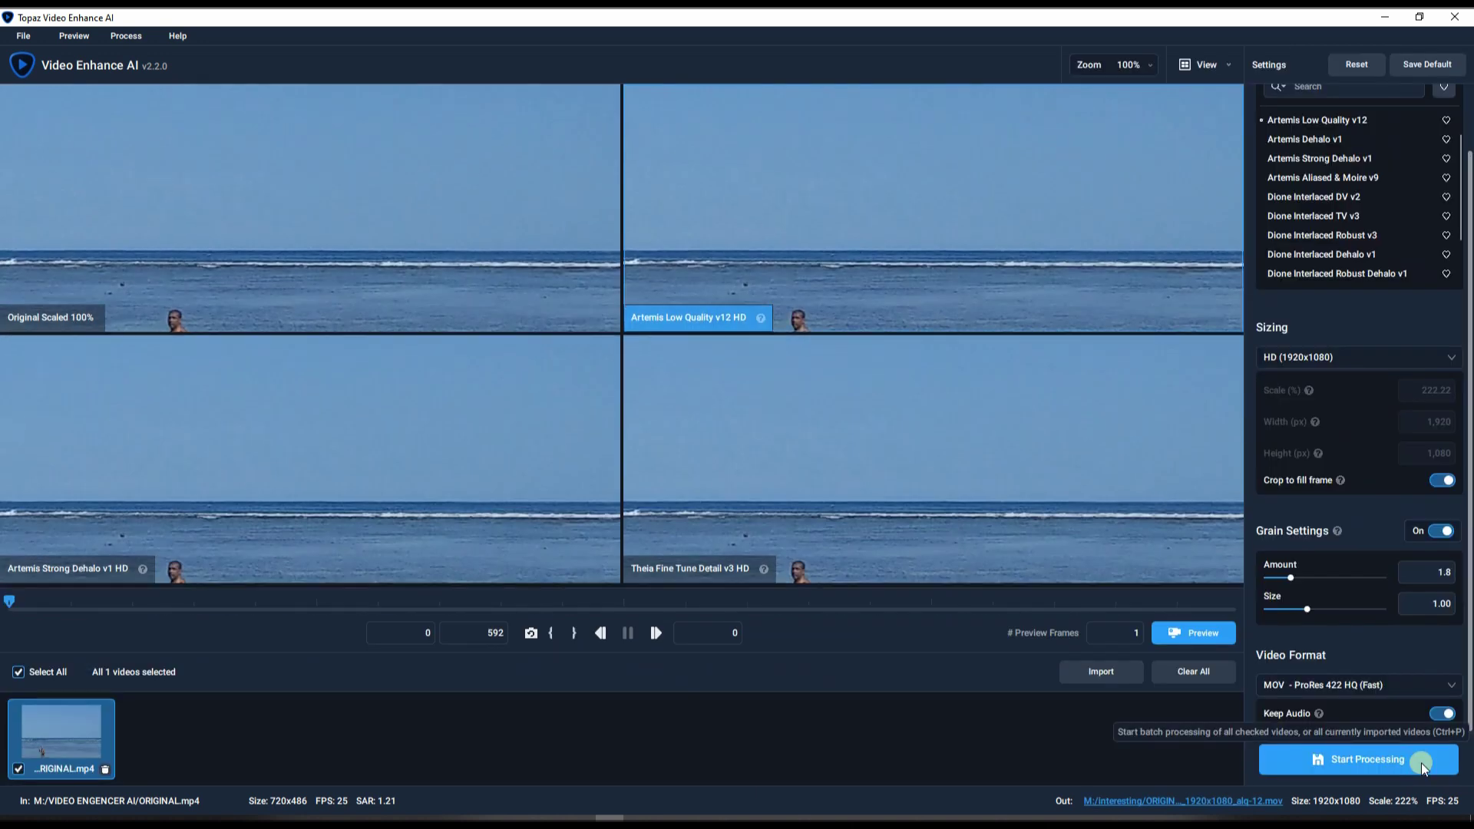
# Step: Review the available output video formats and output size presets
pyautogui.click(1339, 686)
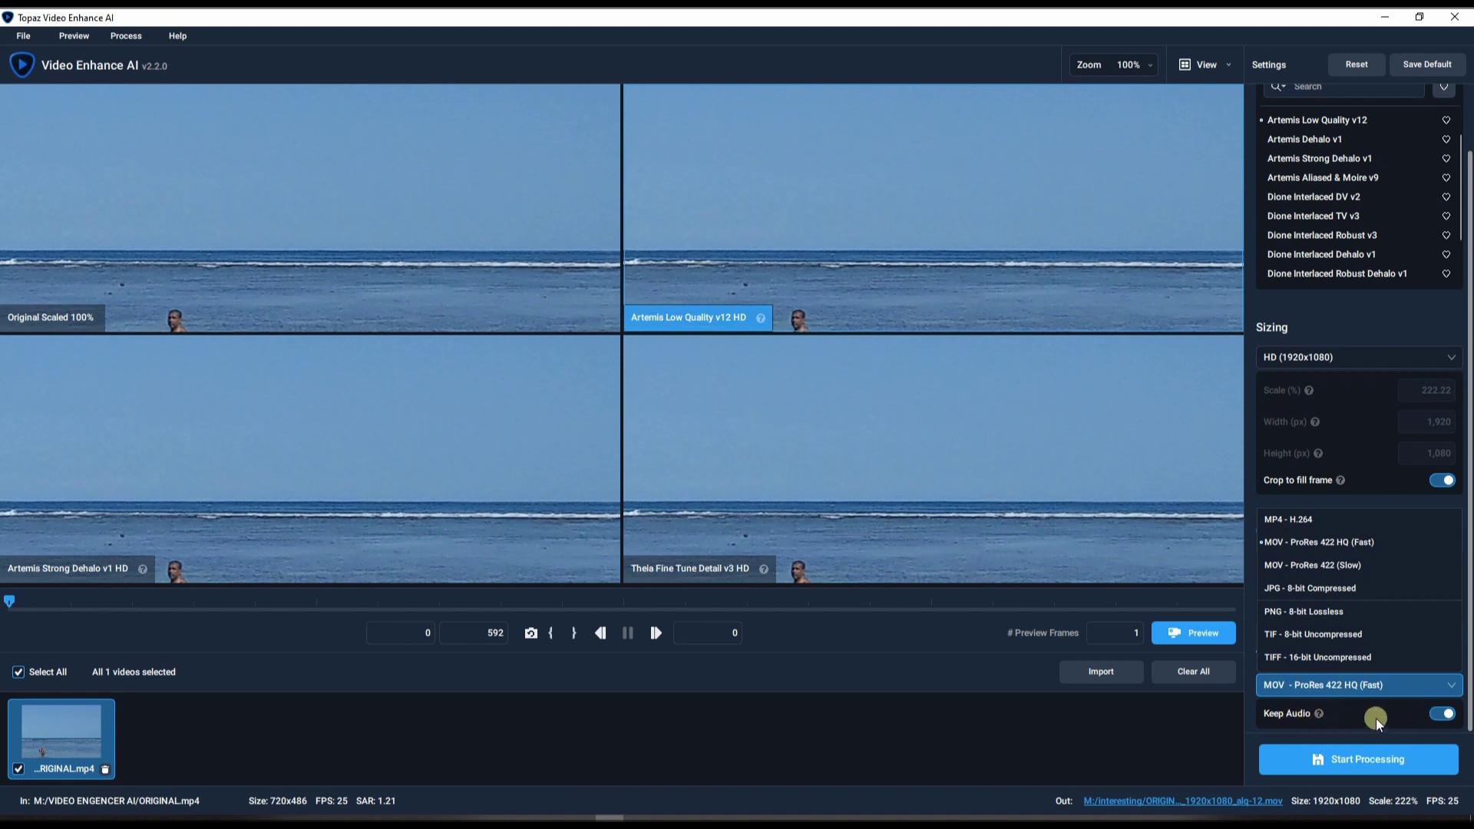
pyautogui.click(1318, 358)
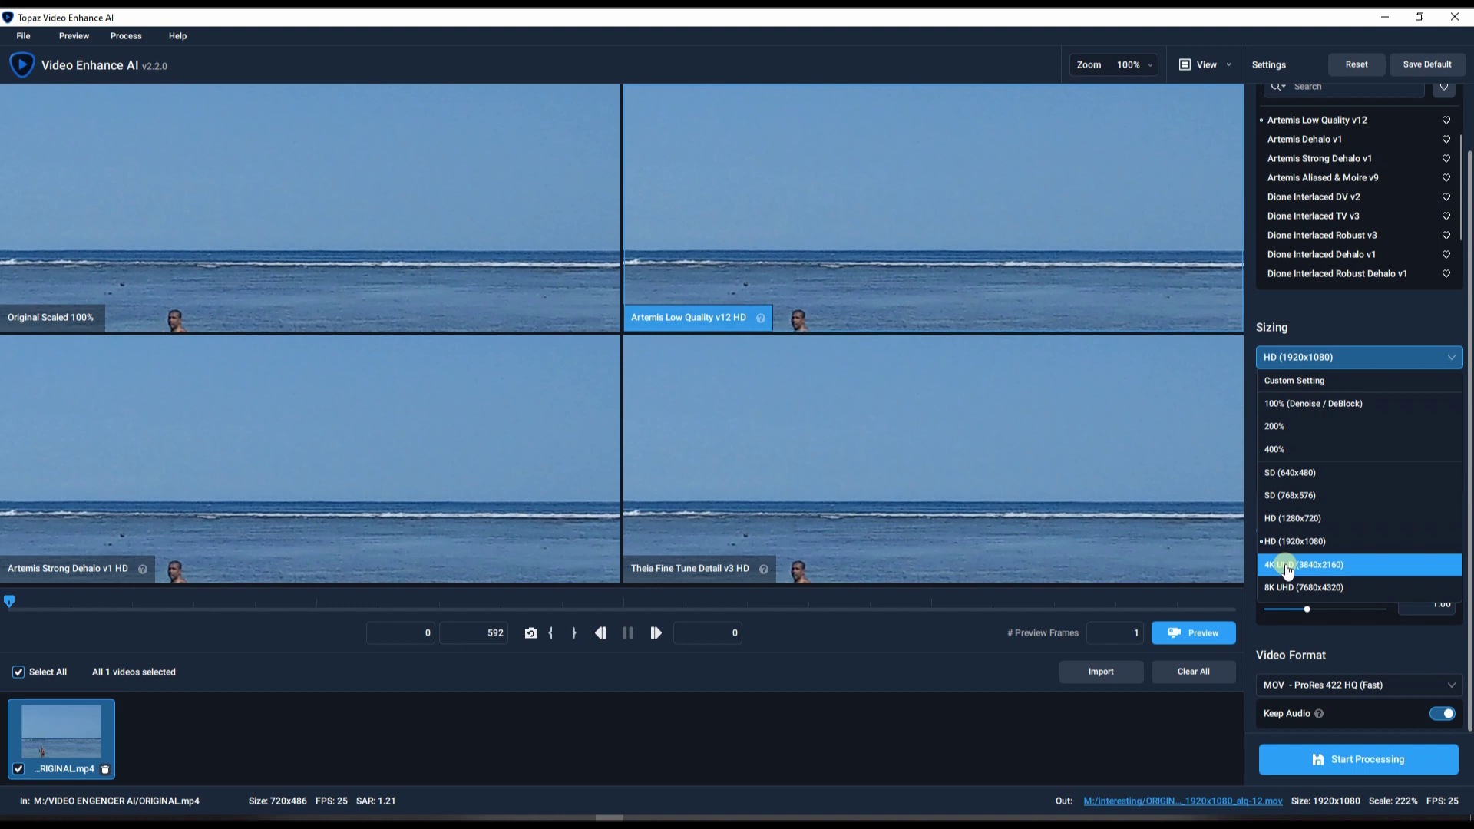
pyautogui.click(1309, 695)
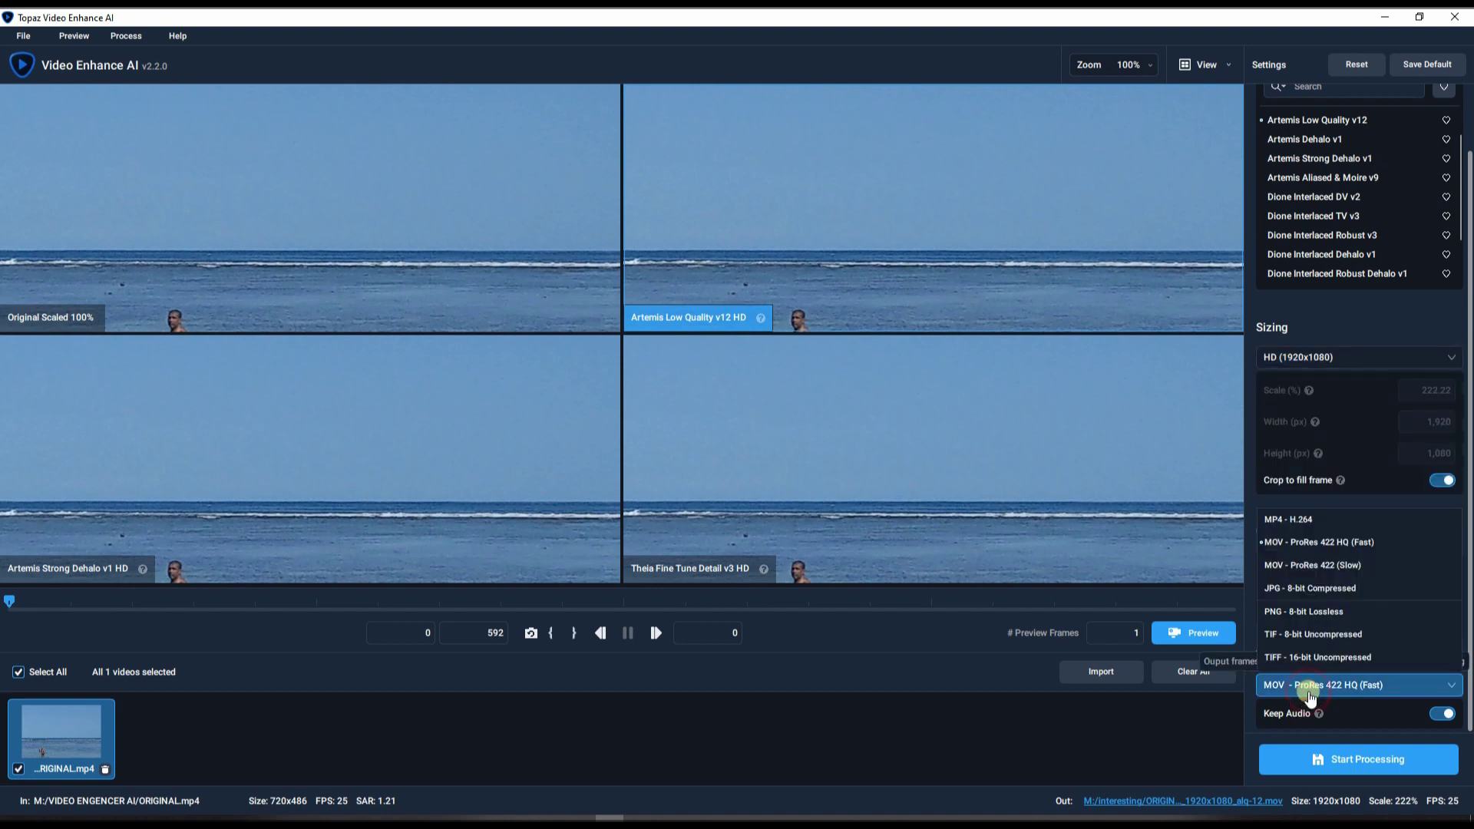